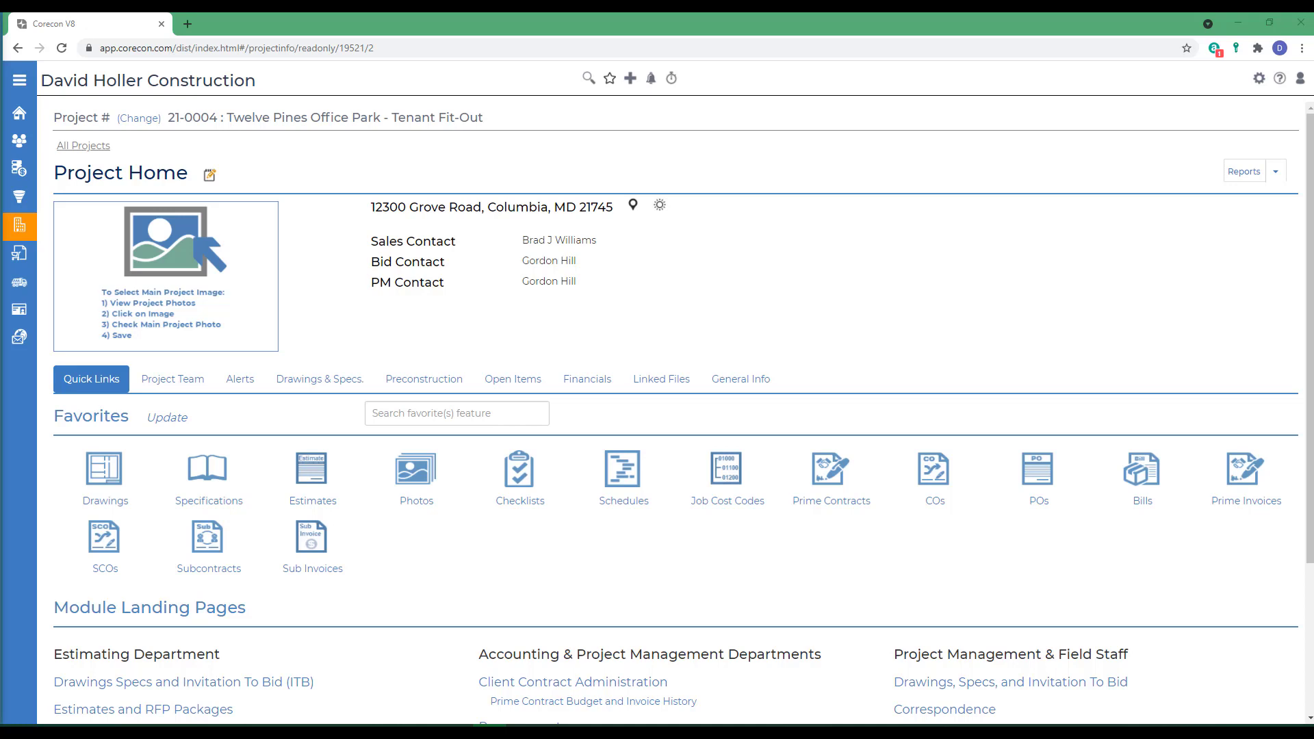
Step: Open the Estimating Department's Drawings Specs and Invitation To Bid (ITB) page for the Twelve Pines Office Park project
mouse_move(39, 207)
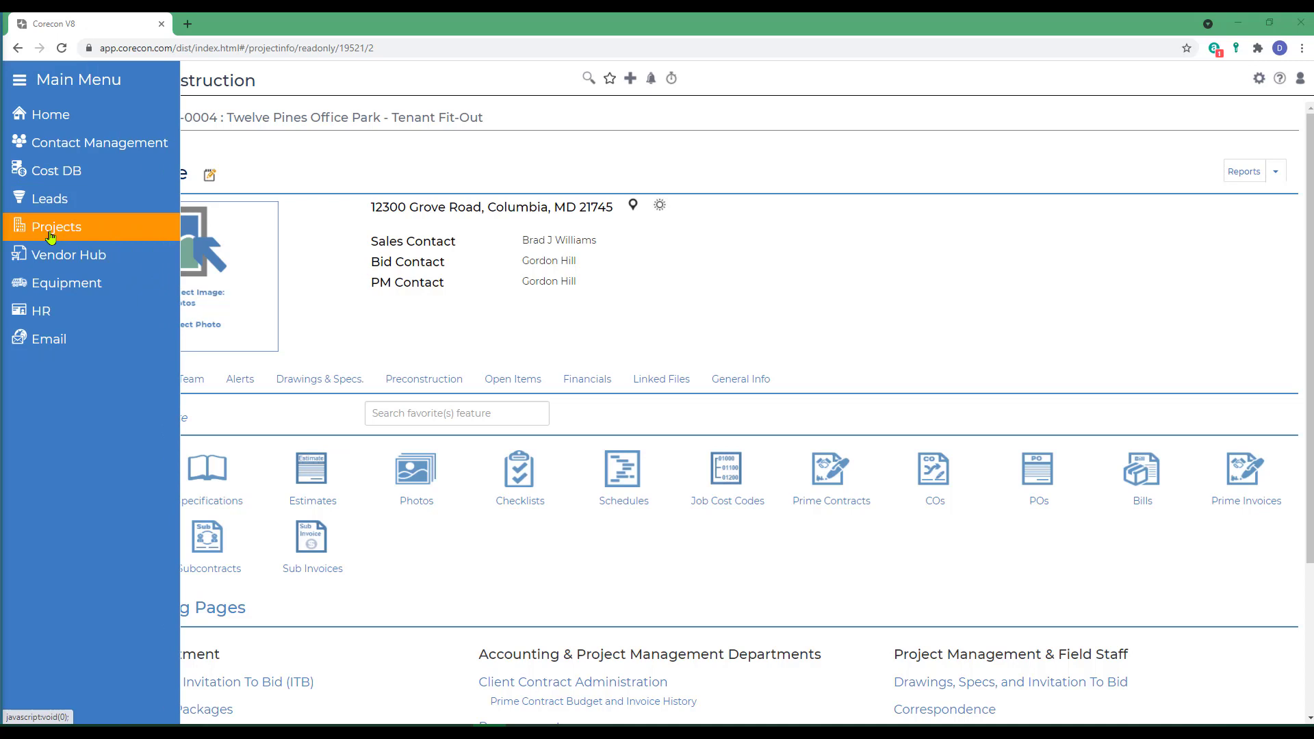
left_click(51, 237)
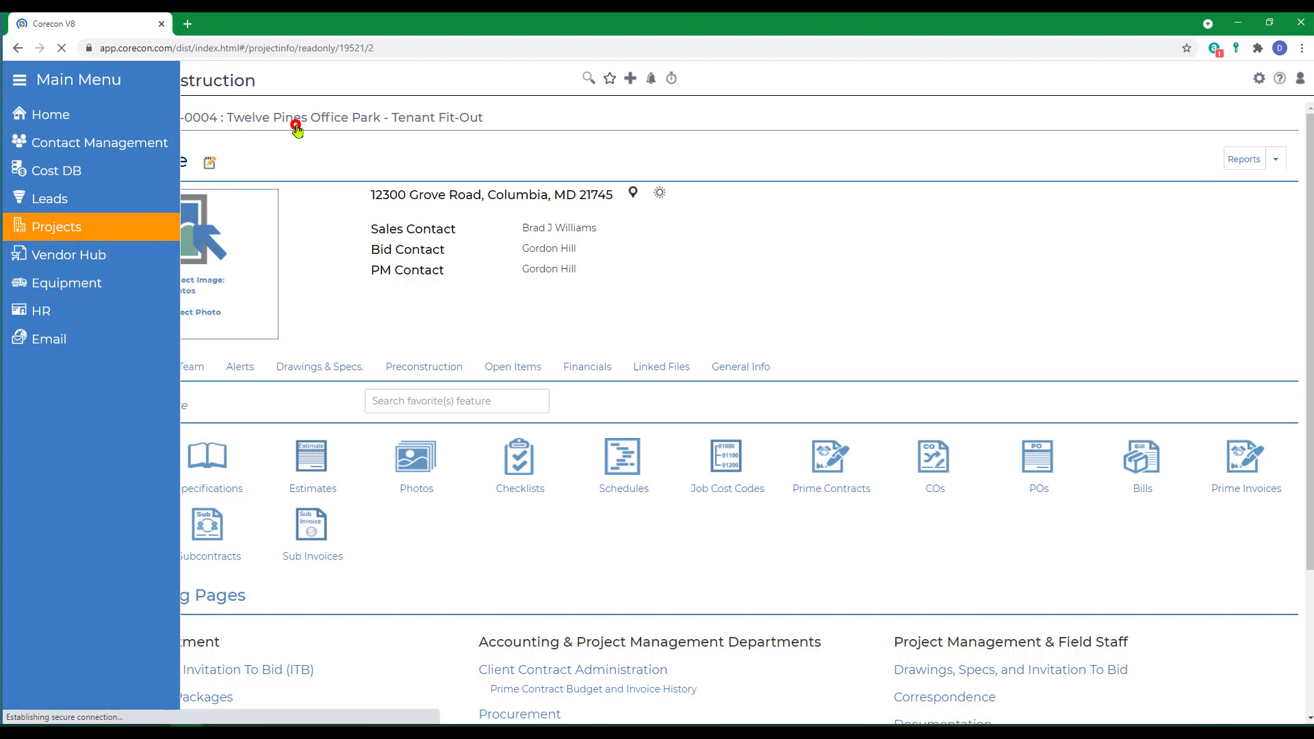
scroll(143, 676, "down", 1)
scroll(142, 675, "down", 2)
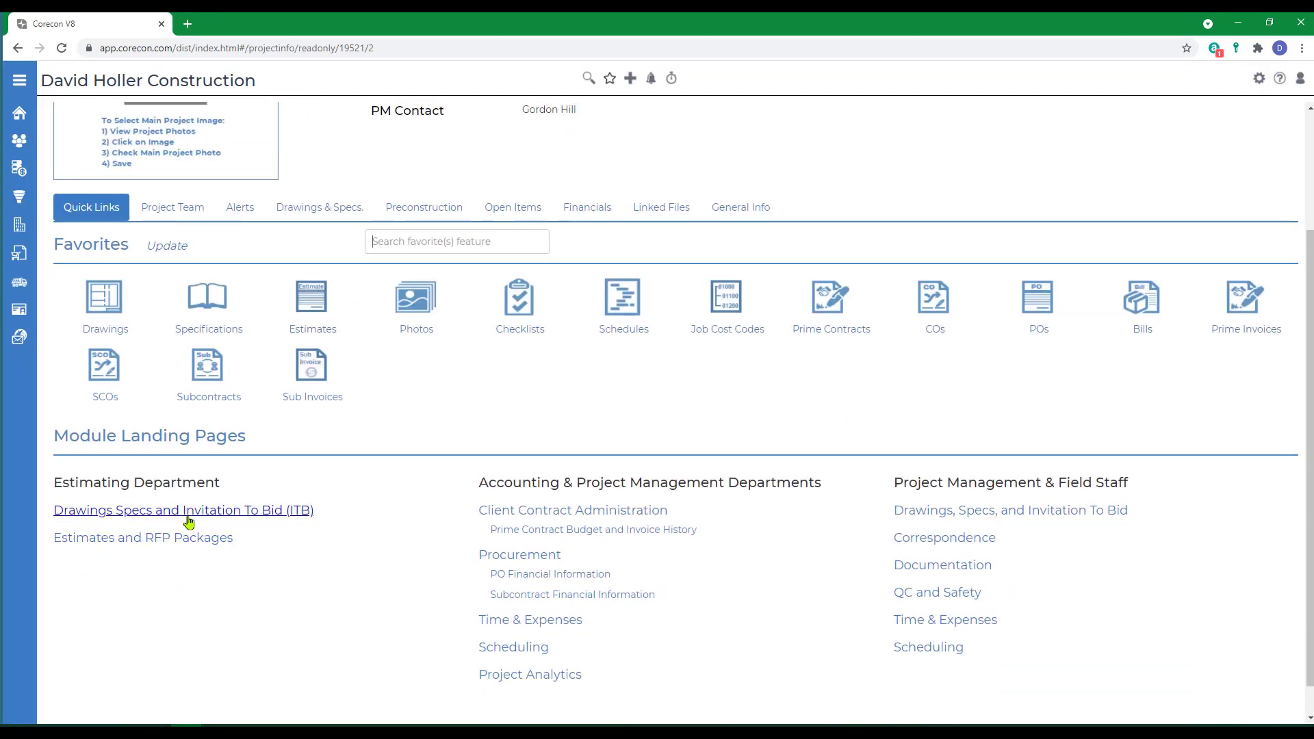
left_click(229, 516)
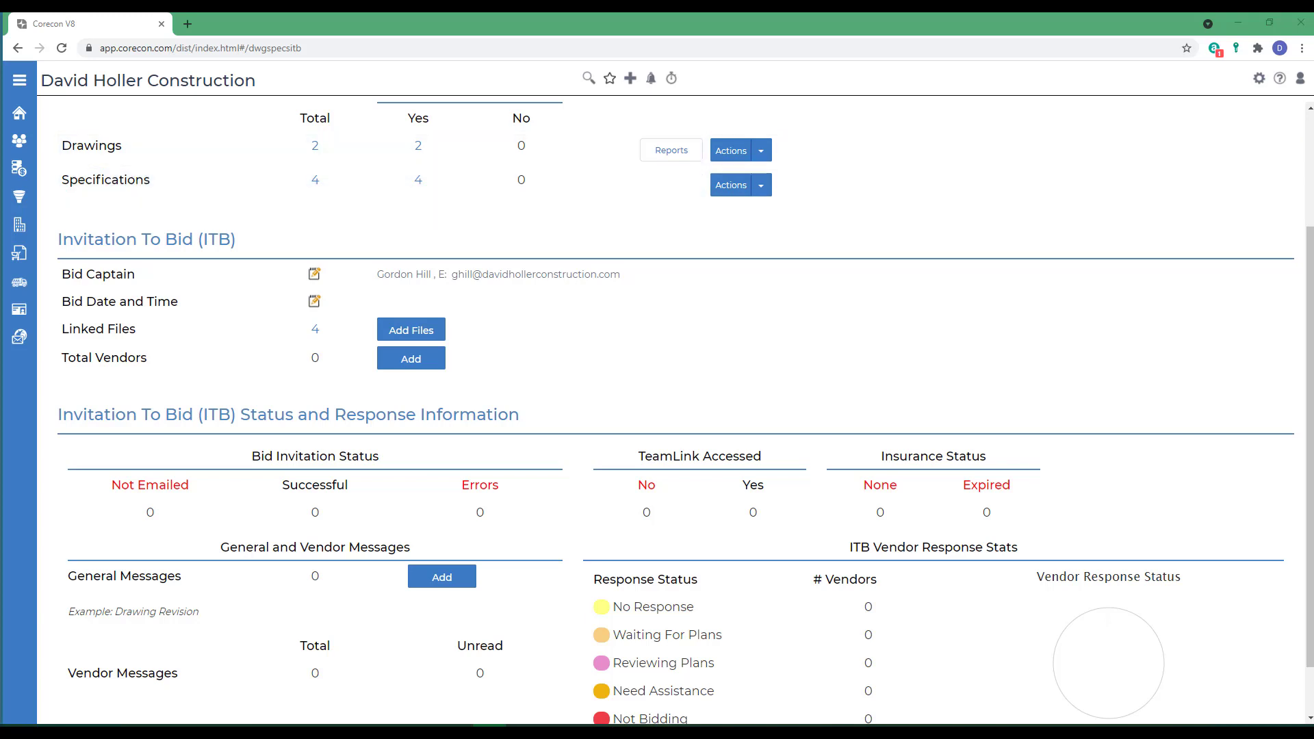
Step: Select the current bid contact again as the Bid Captain for the invitation to bid and save it
scroll(343, 399, "up", 3)
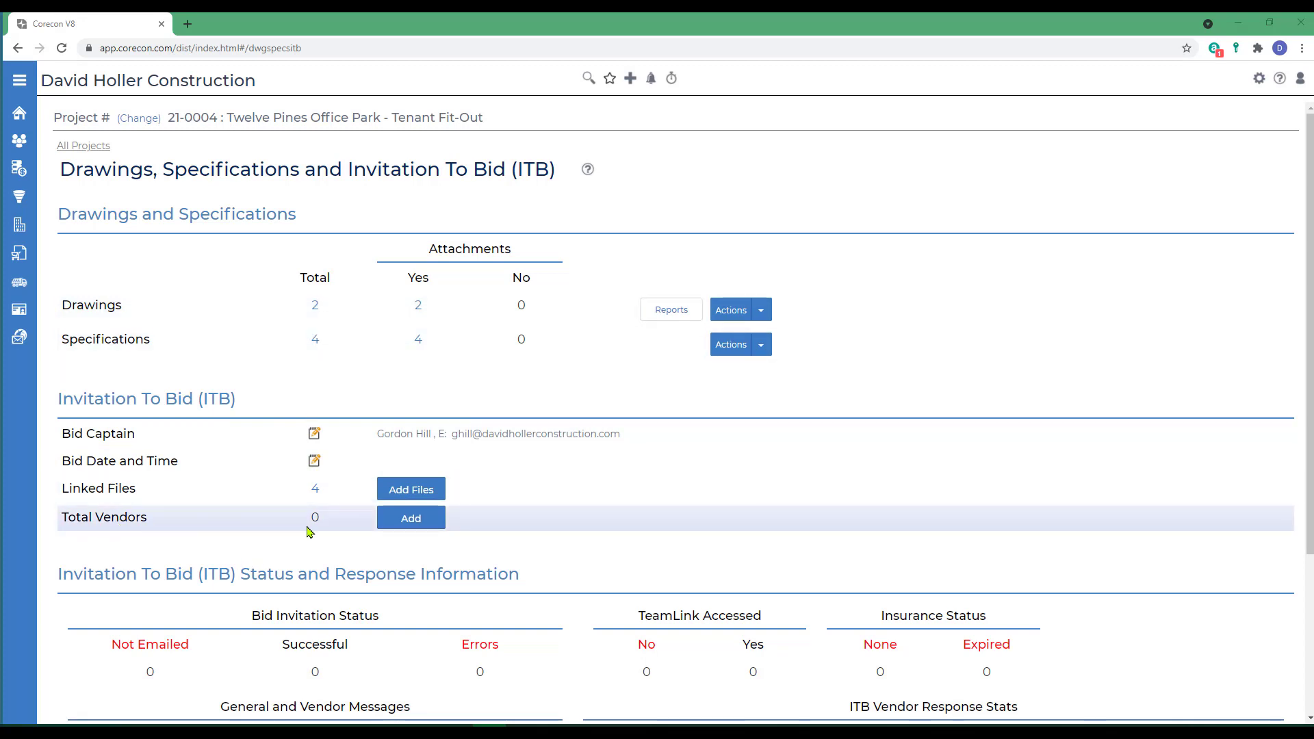
scroll(308, 529, "down", 3)
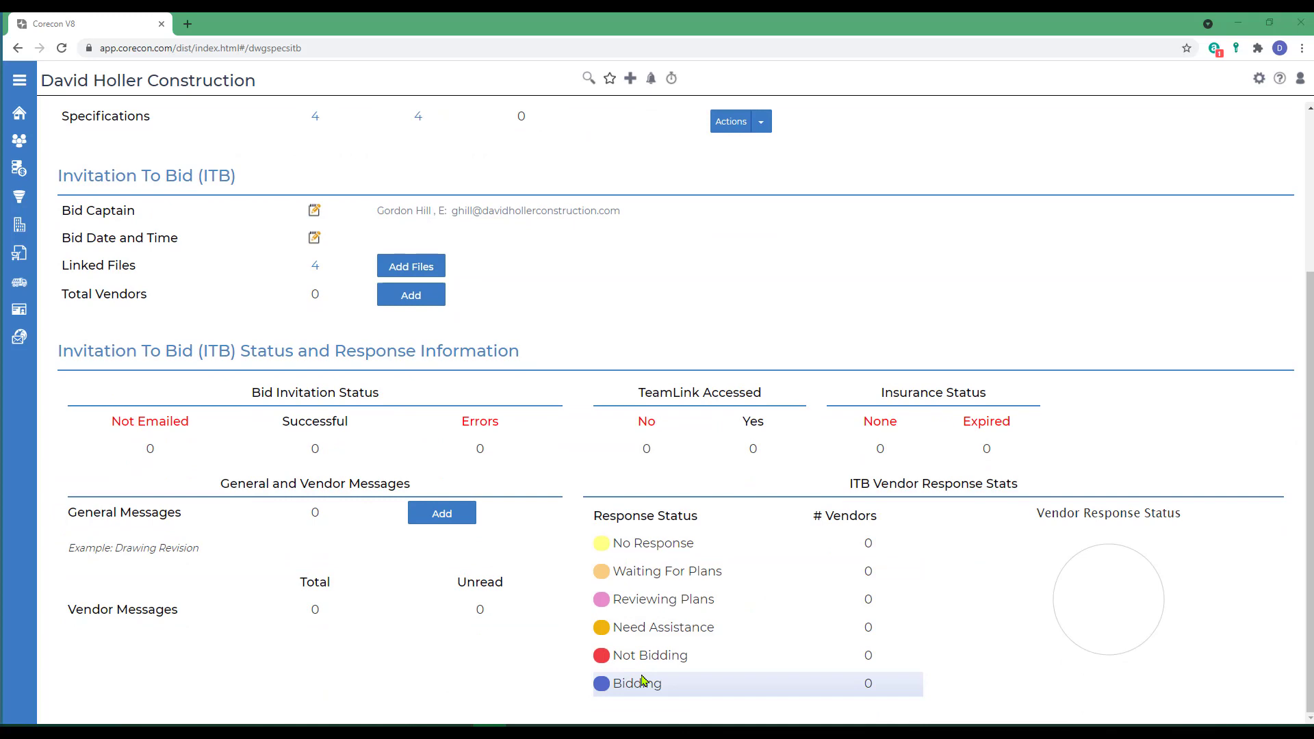
scroll(633, 681, "up", 3)
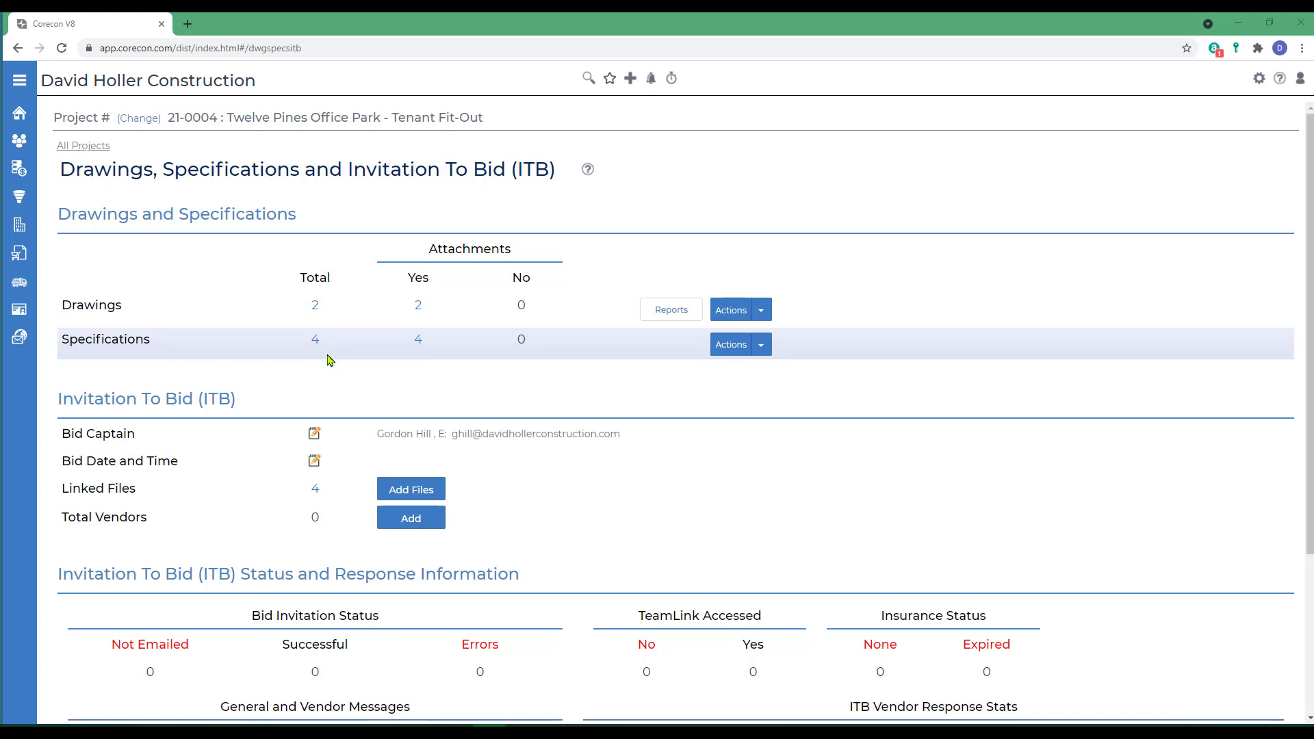
left_click(315, 435)
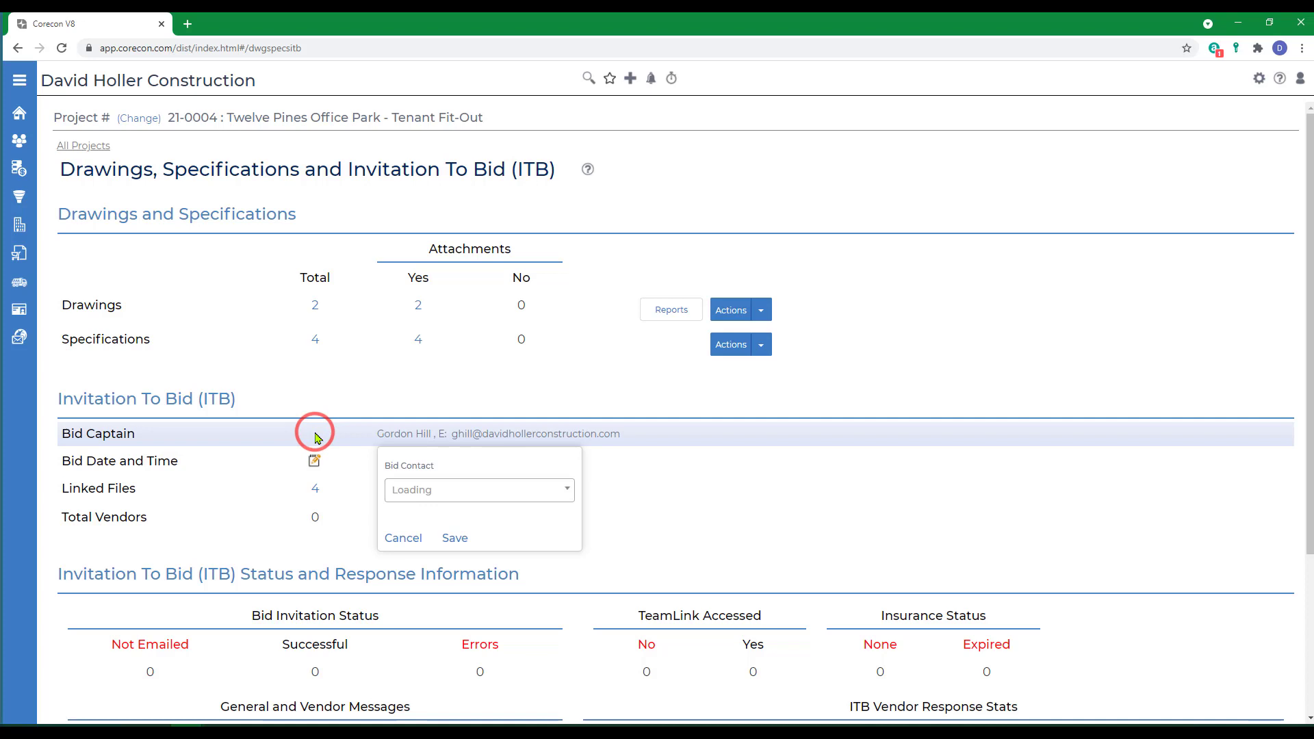
left_click(463, 500)
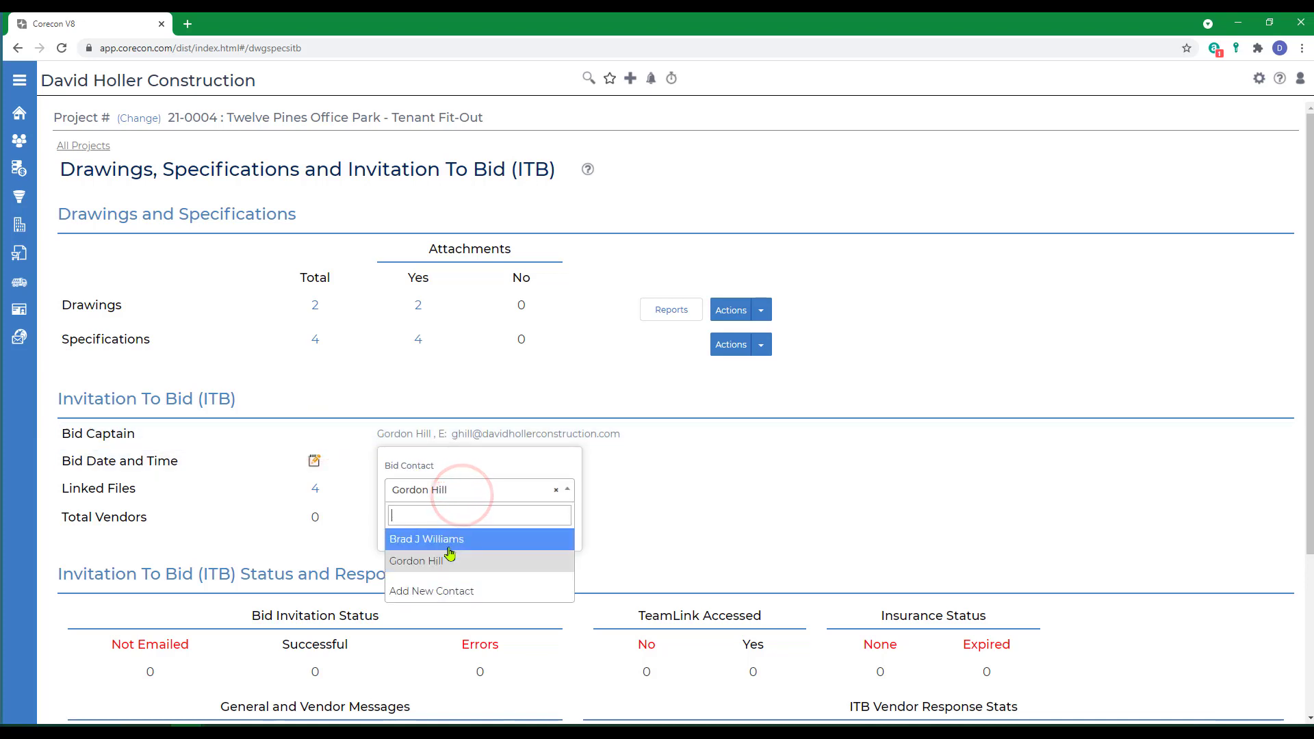
left_click(432, 563)
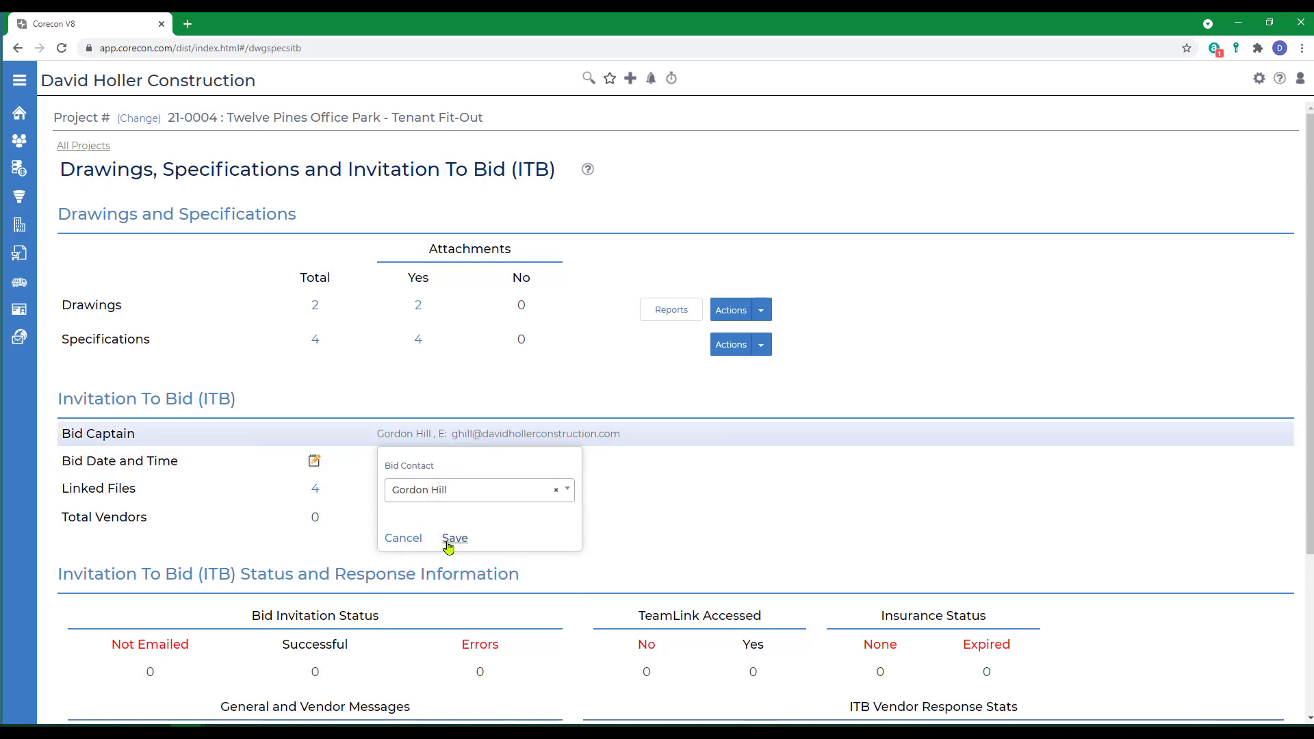
left_click(454, 539)
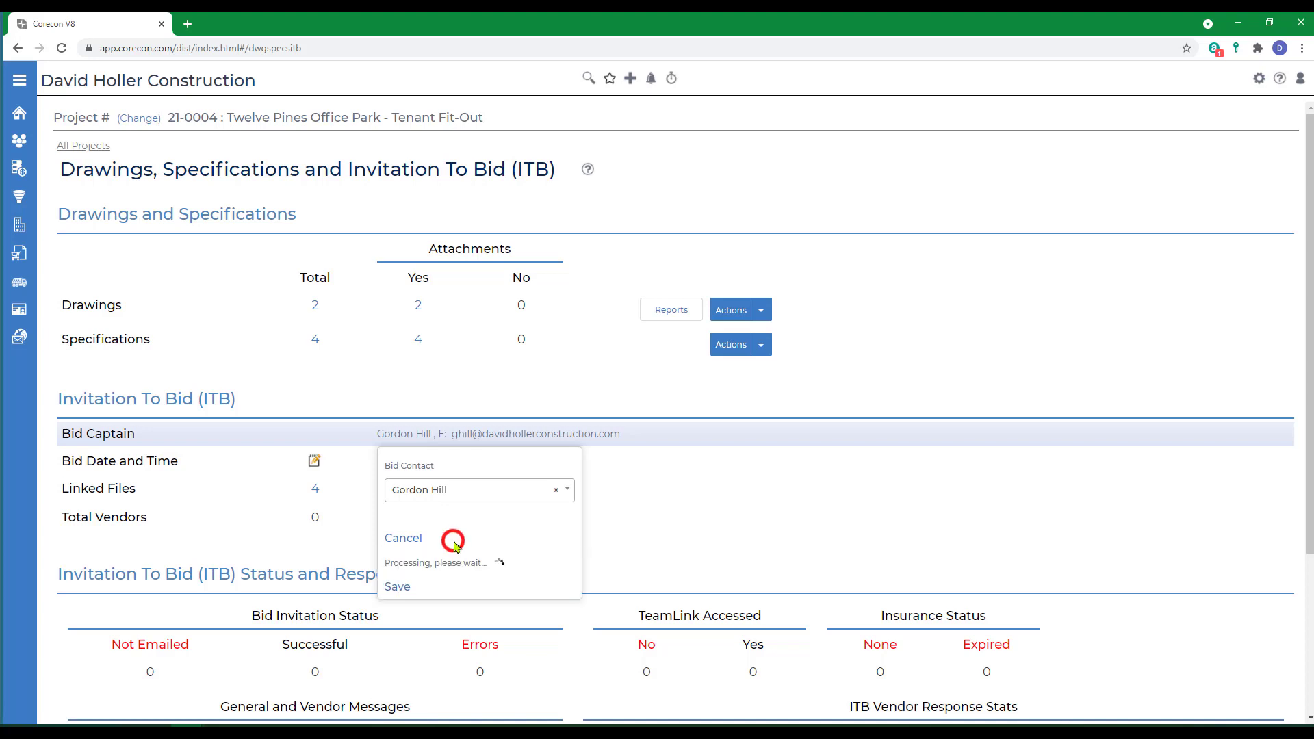
Step: Set the bid due date to 22-Oct-2021 and the bid due time to 12:00 PM, and save them
left_click(314, 462)
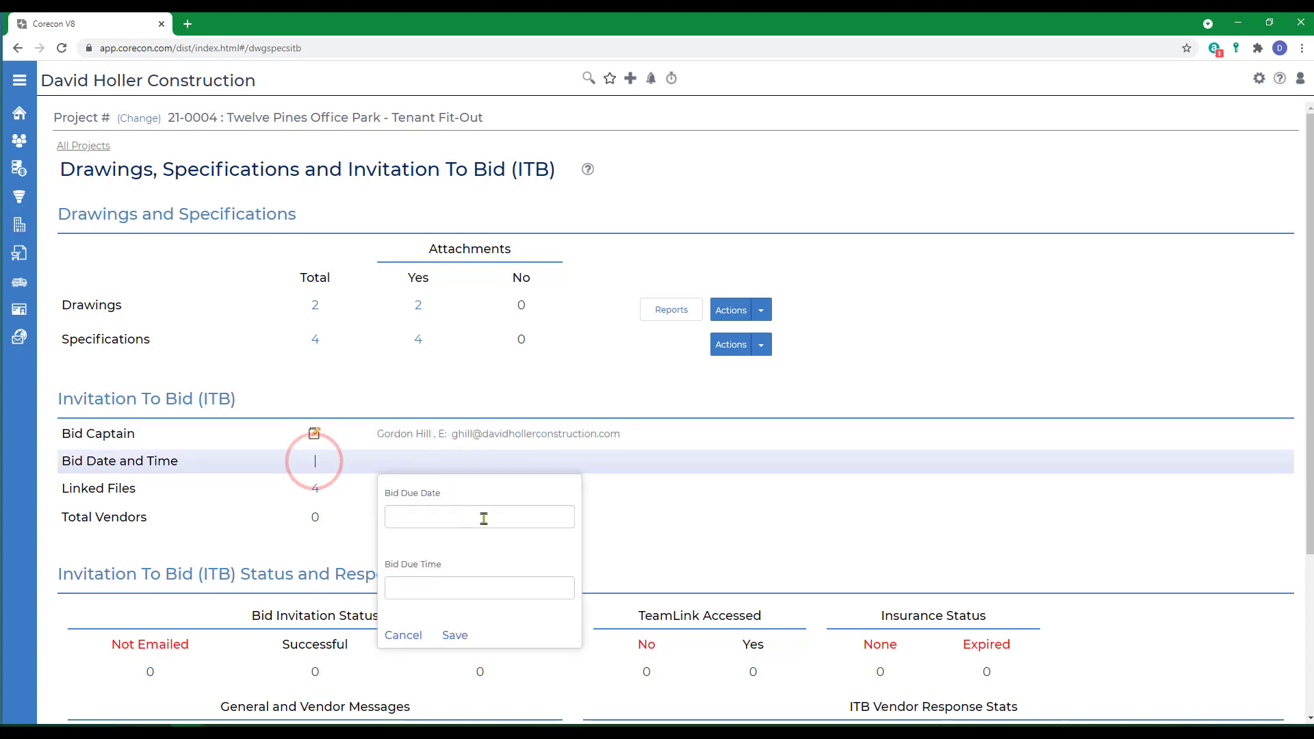
left_click(434, 516)
left_click(523, 443)
left_click(442, 583)
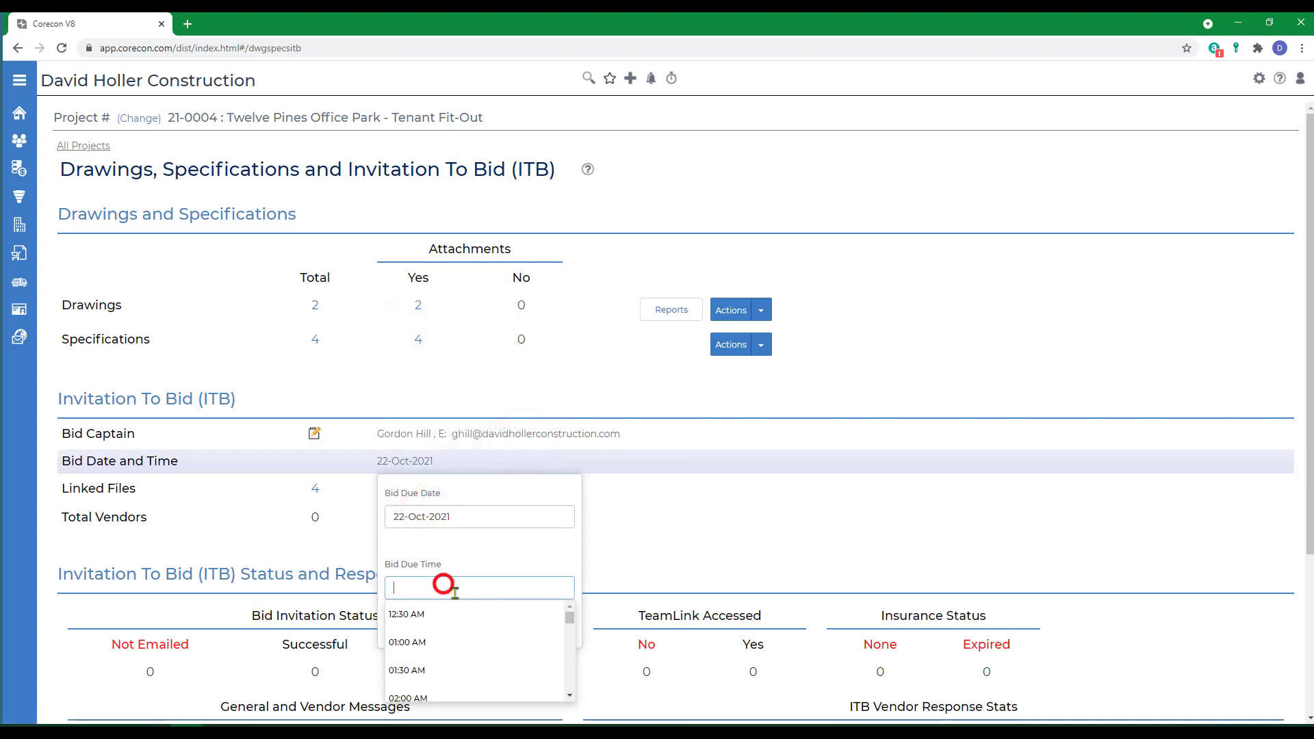
left_click(408, 622)
left_click(457, 635)
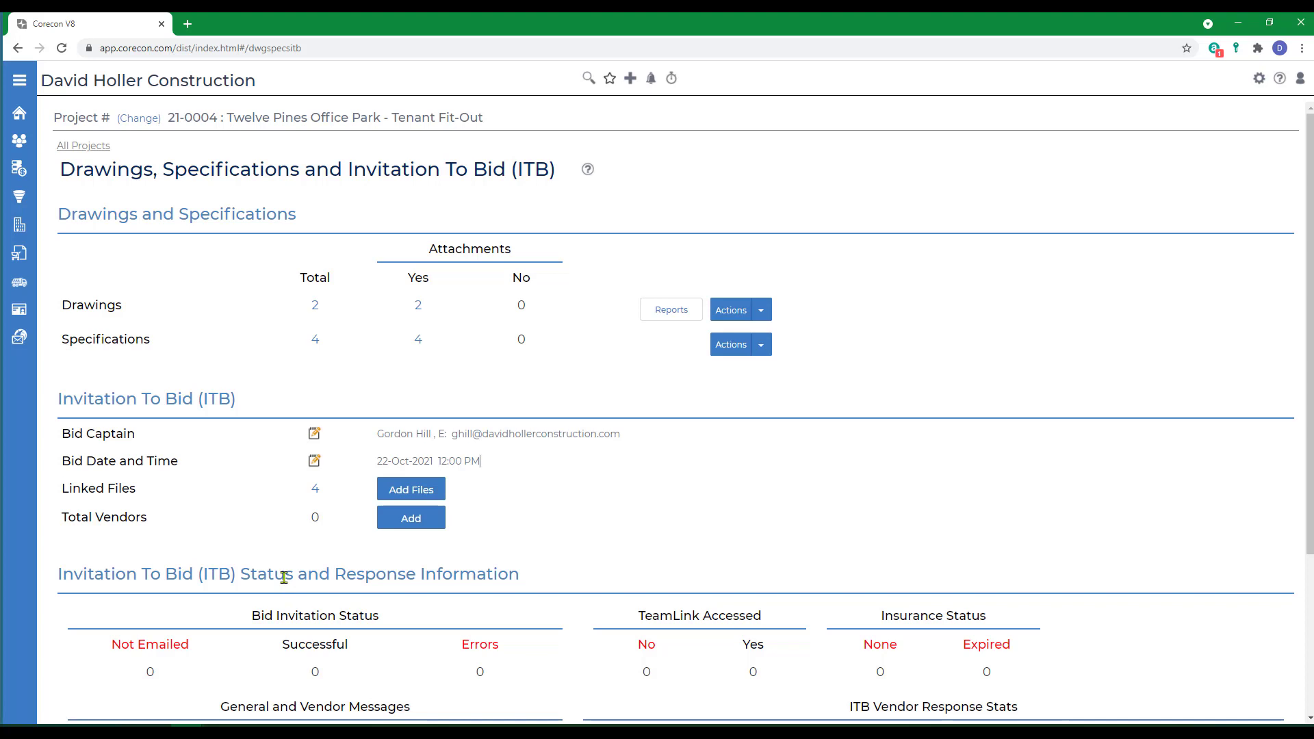
Step: Link the existing A3.pdf and C2.pdf drawings from the current project's Drawing Log to the ITB linked files
left_click(408, 491)
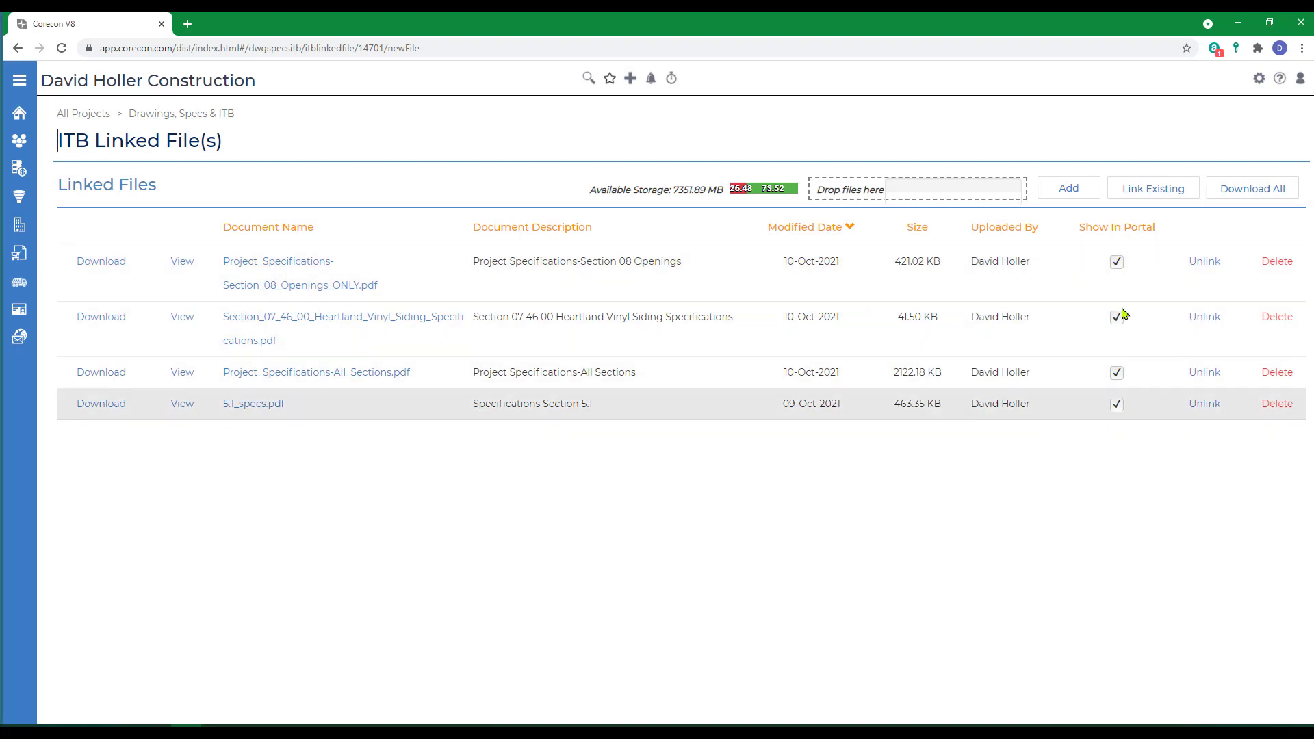
left_click(1142, 189)
left_click(587, 144)
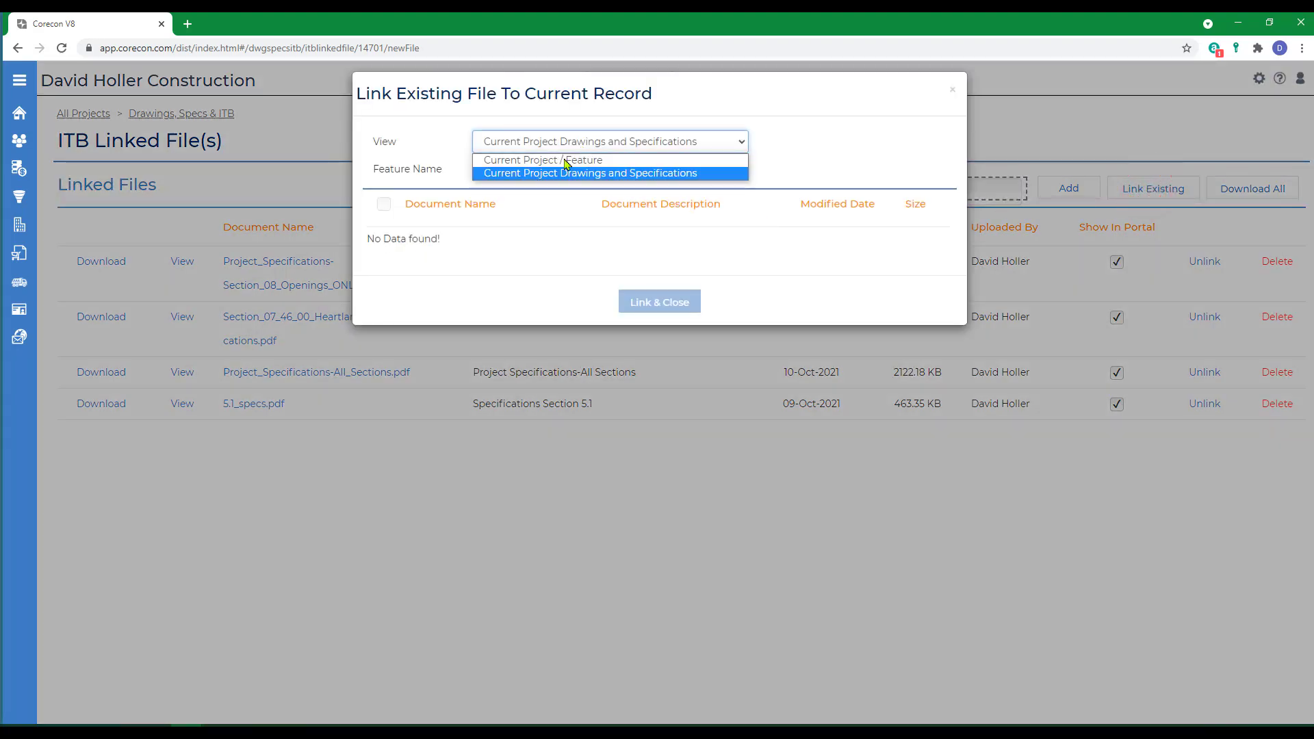
left_click(556, 158)
left_click(527, 171)
left_click(524, 195)
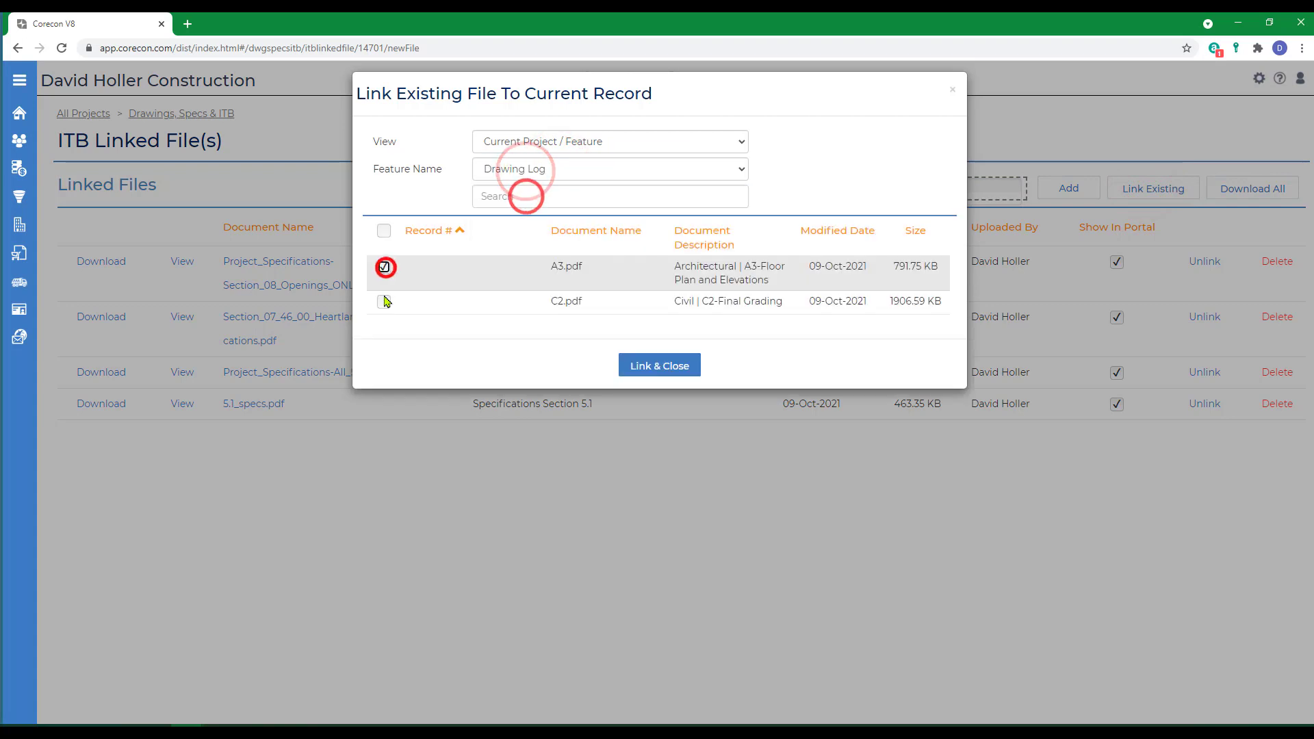
left_click(383, 267)
left_click(383, 301)
left_click(661, 366)
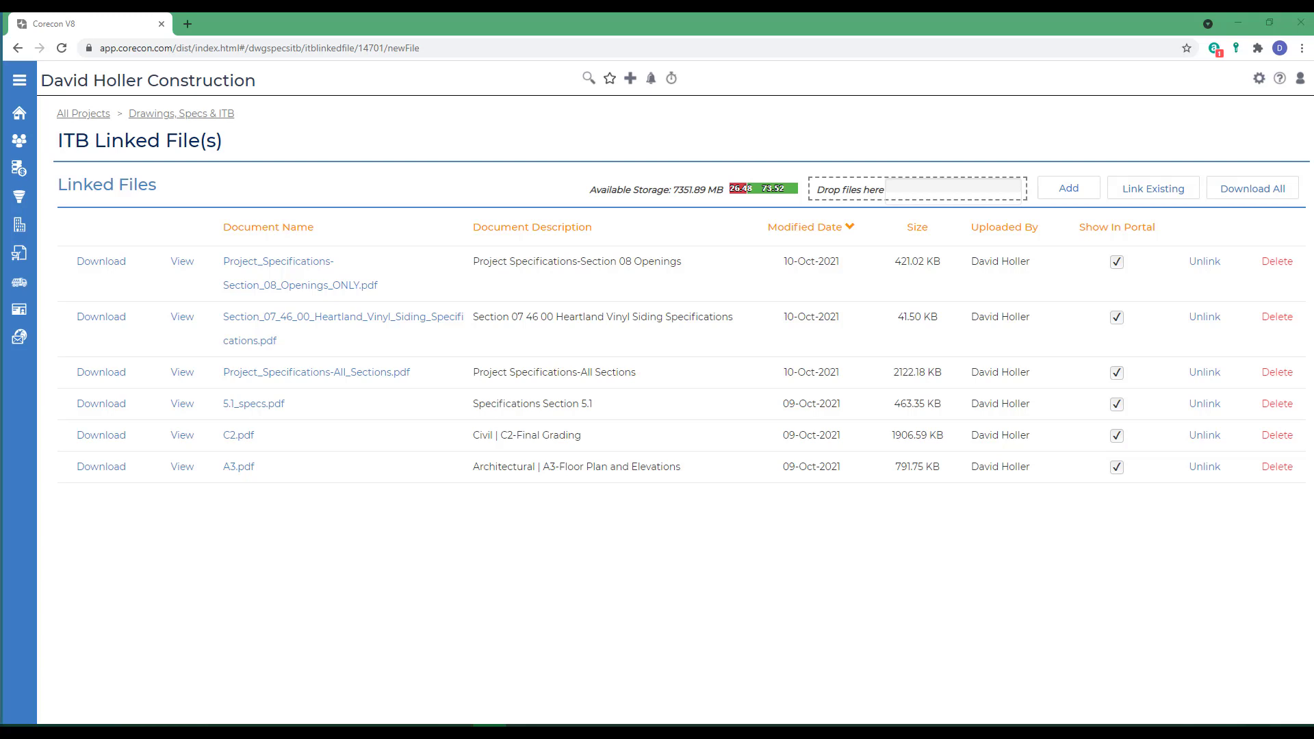
Step: Upload OCIP_Insurance_Program_Manual.pdf and Removal_plan_&_notes.pdf to the ITB linked files, and return to the Drawings, Specs & ITB page
left_click_drag(321, 445, 948, 199)
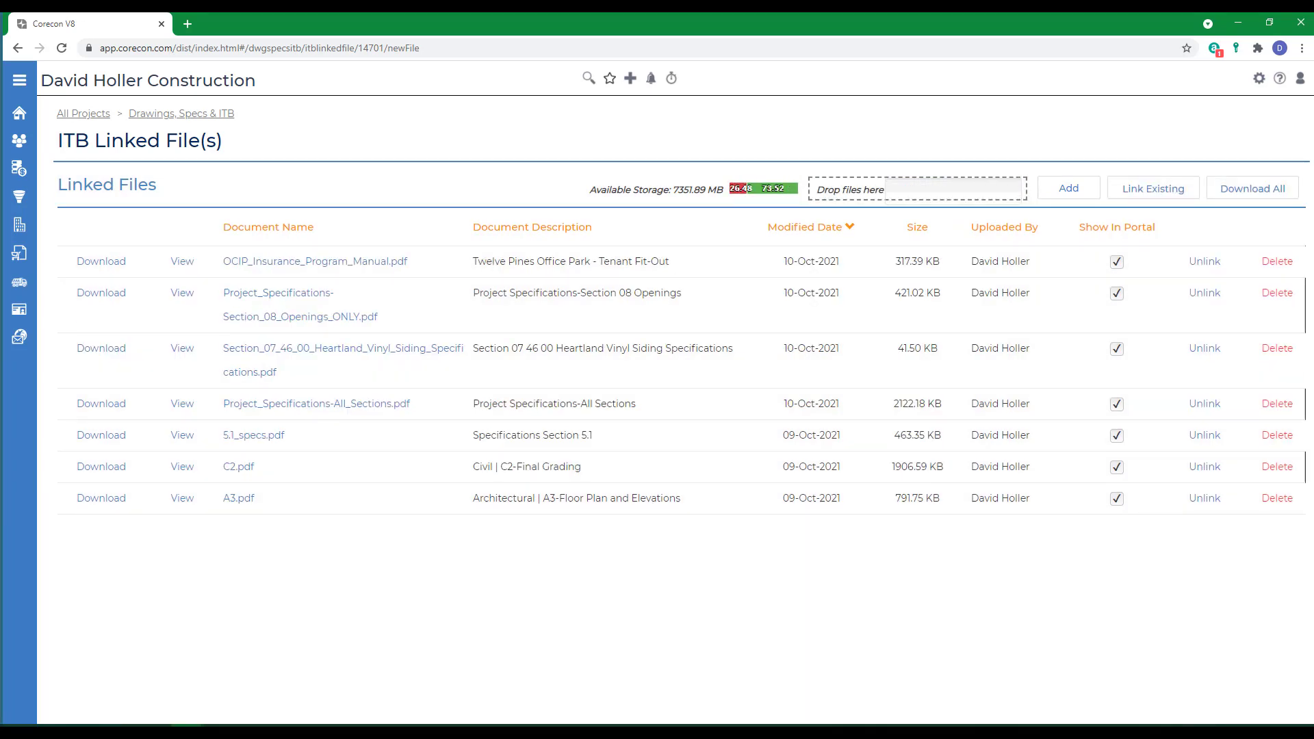
left_click_drag(205, 718, 934, 199)
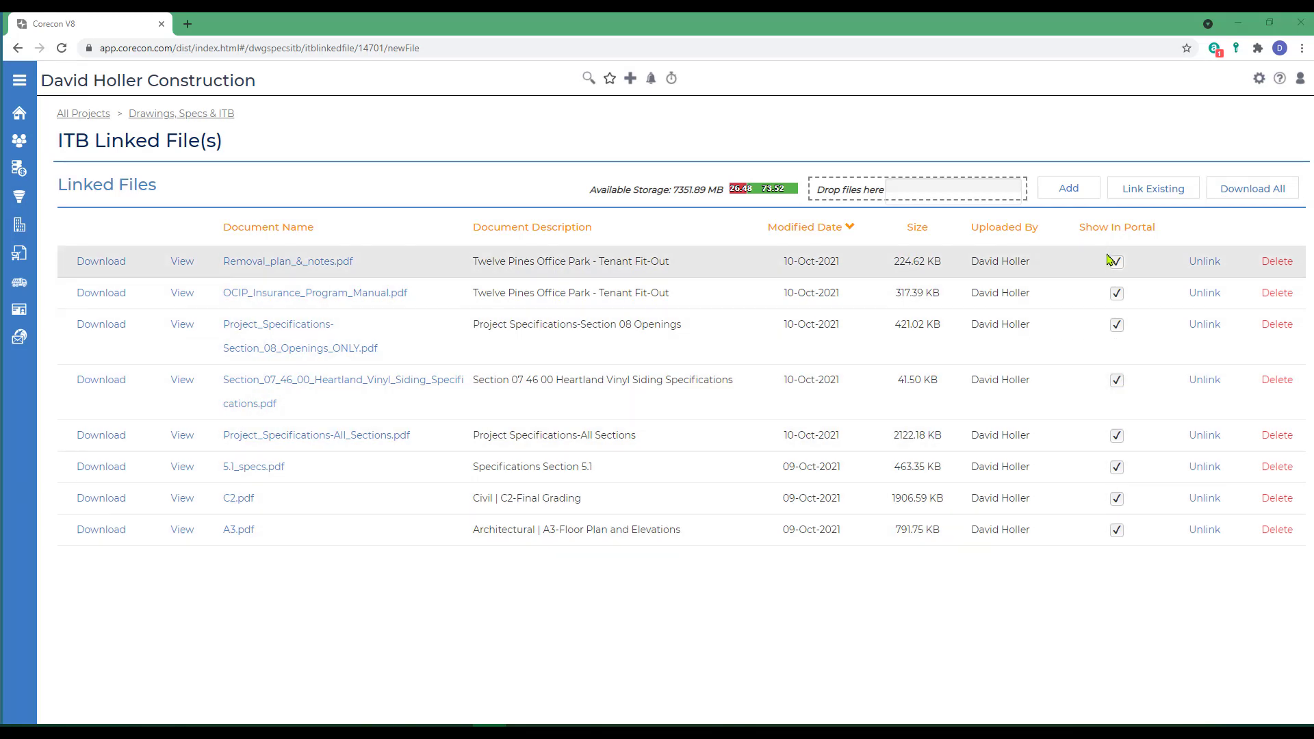
left_click(175, 117)
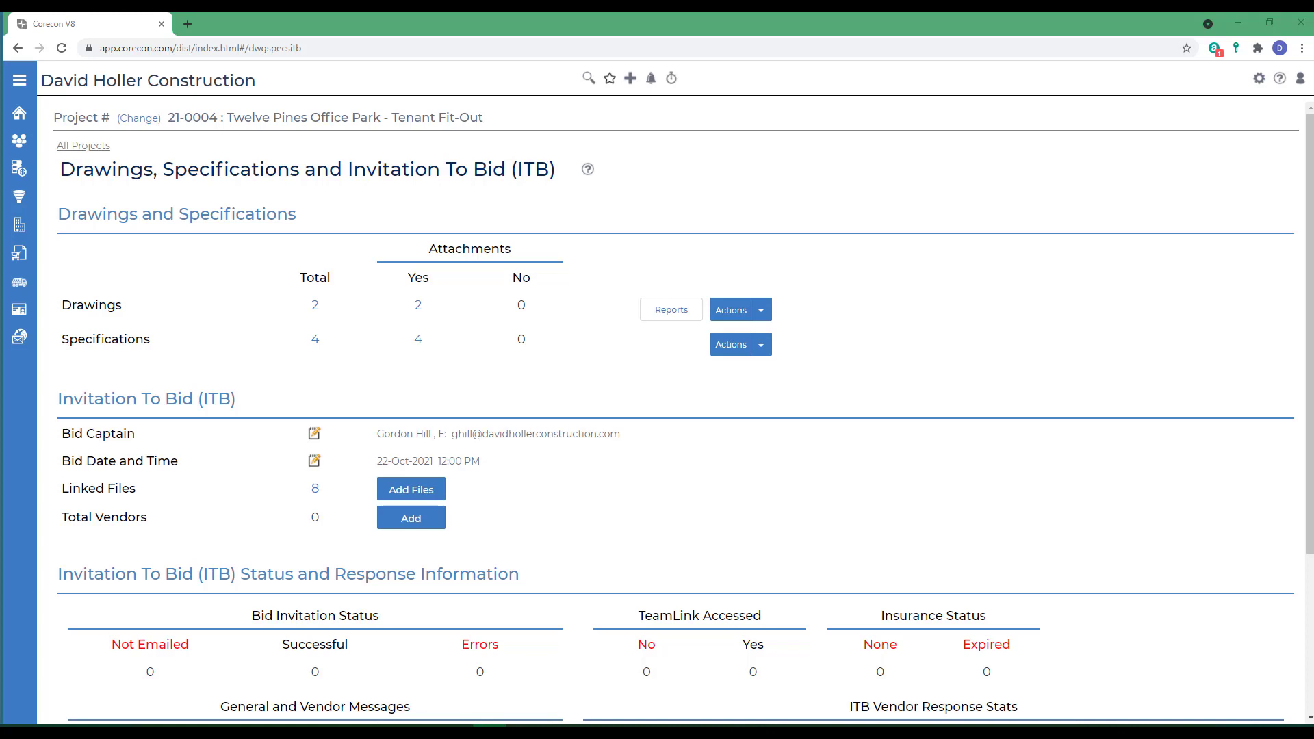
Step: Add the Stika Concrete president to the invitation to bid from the vendor master list
left_click(407, 526)
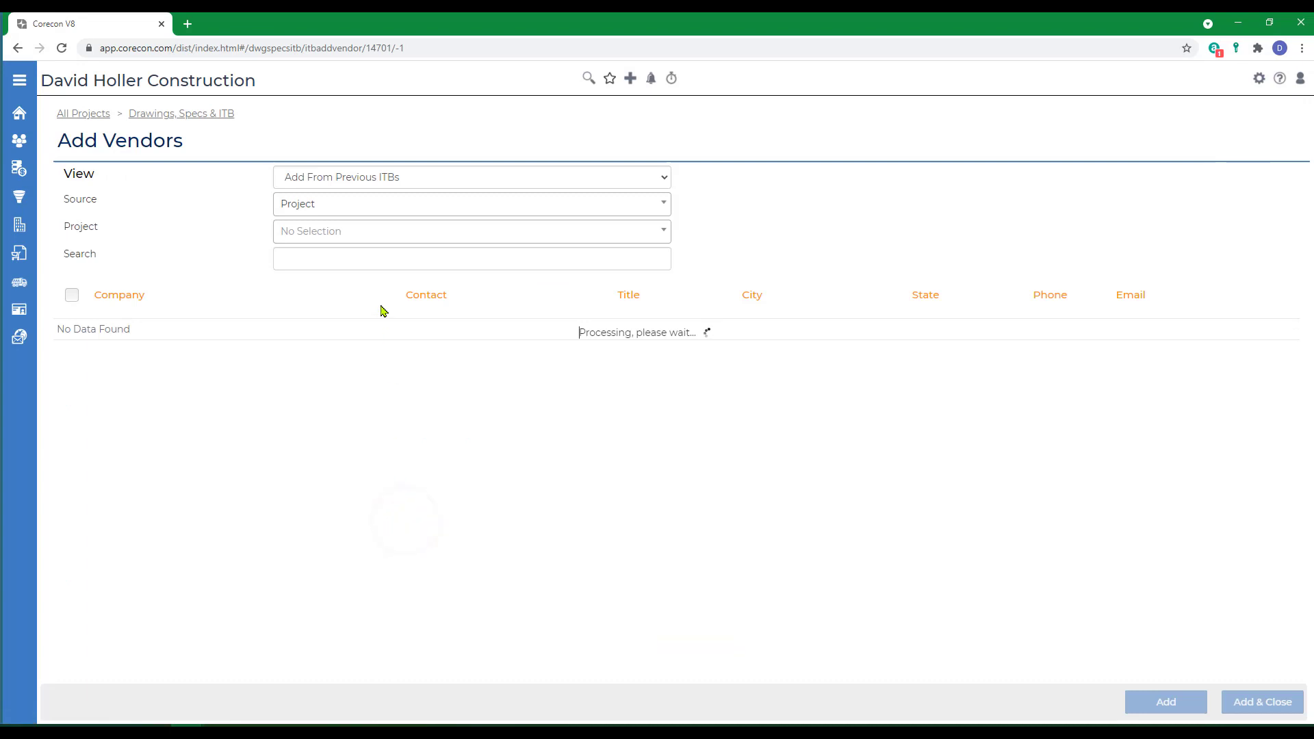
left_click(351, 179)
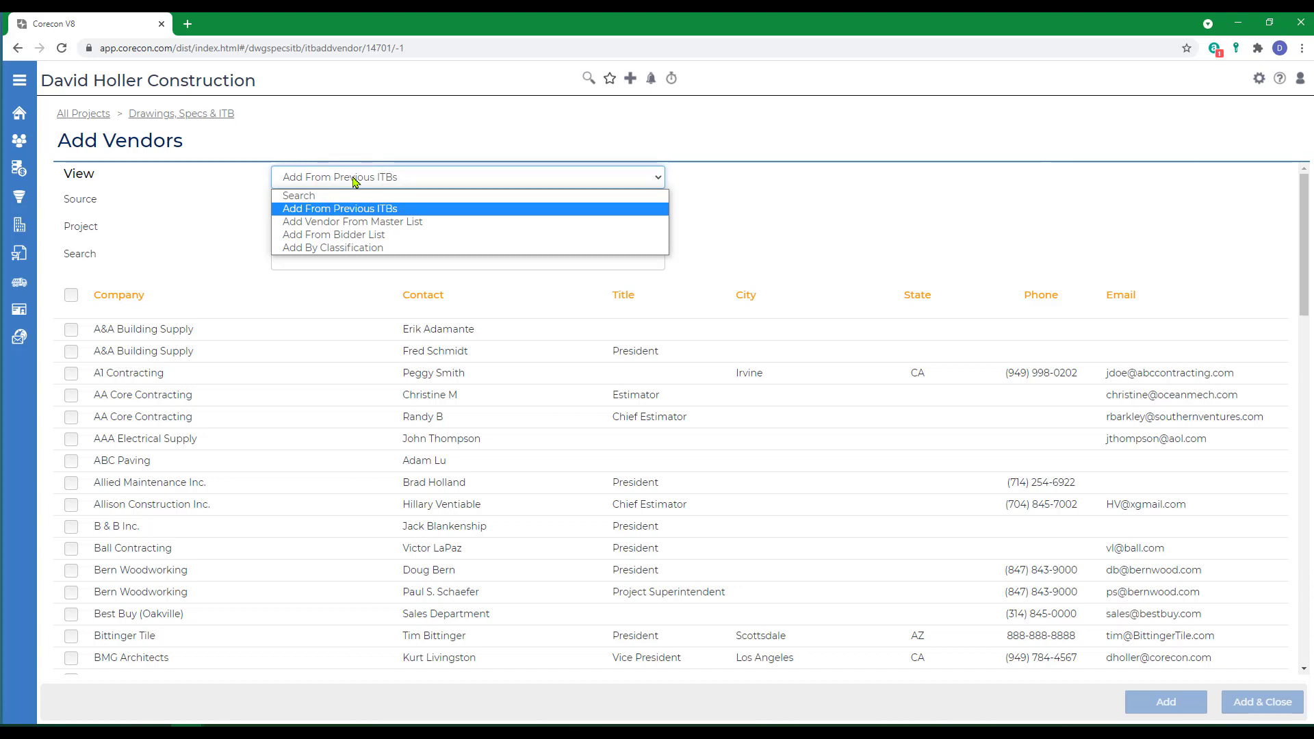
left_click(328, 223)
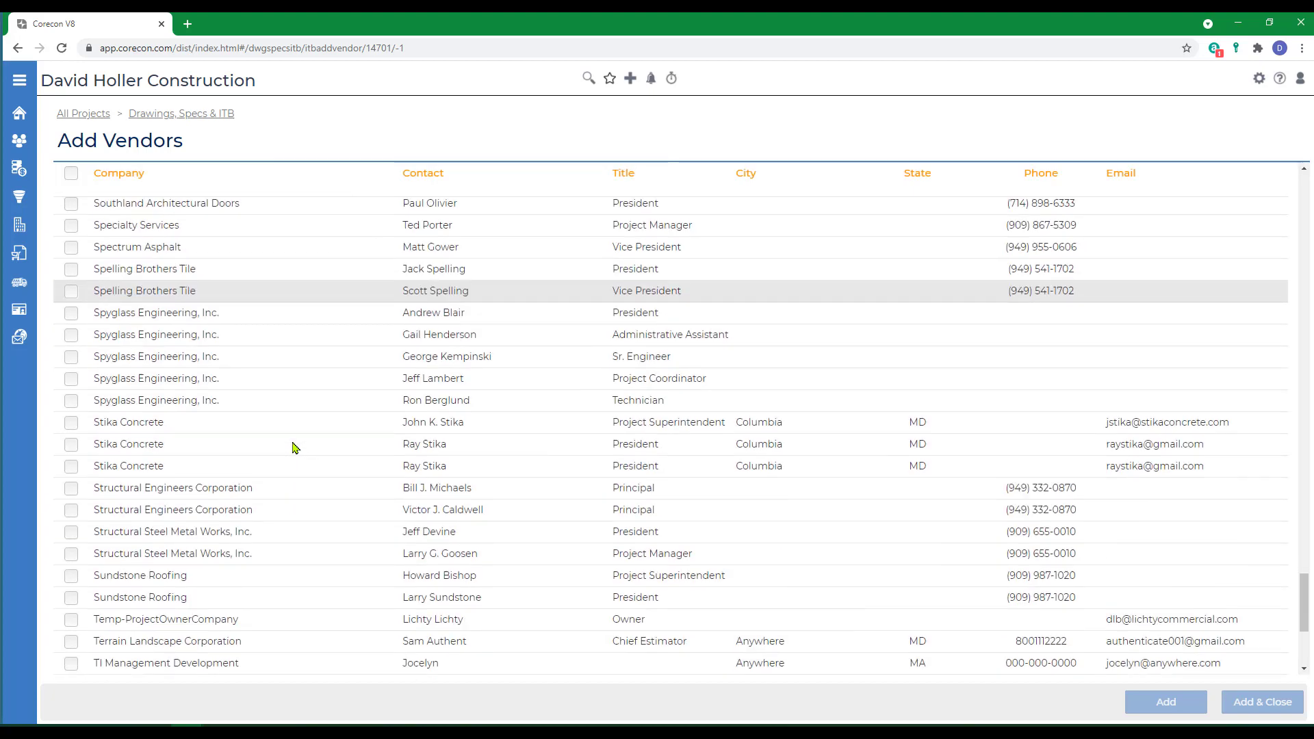
left_click(71, 466)
left_click(1252, 703)
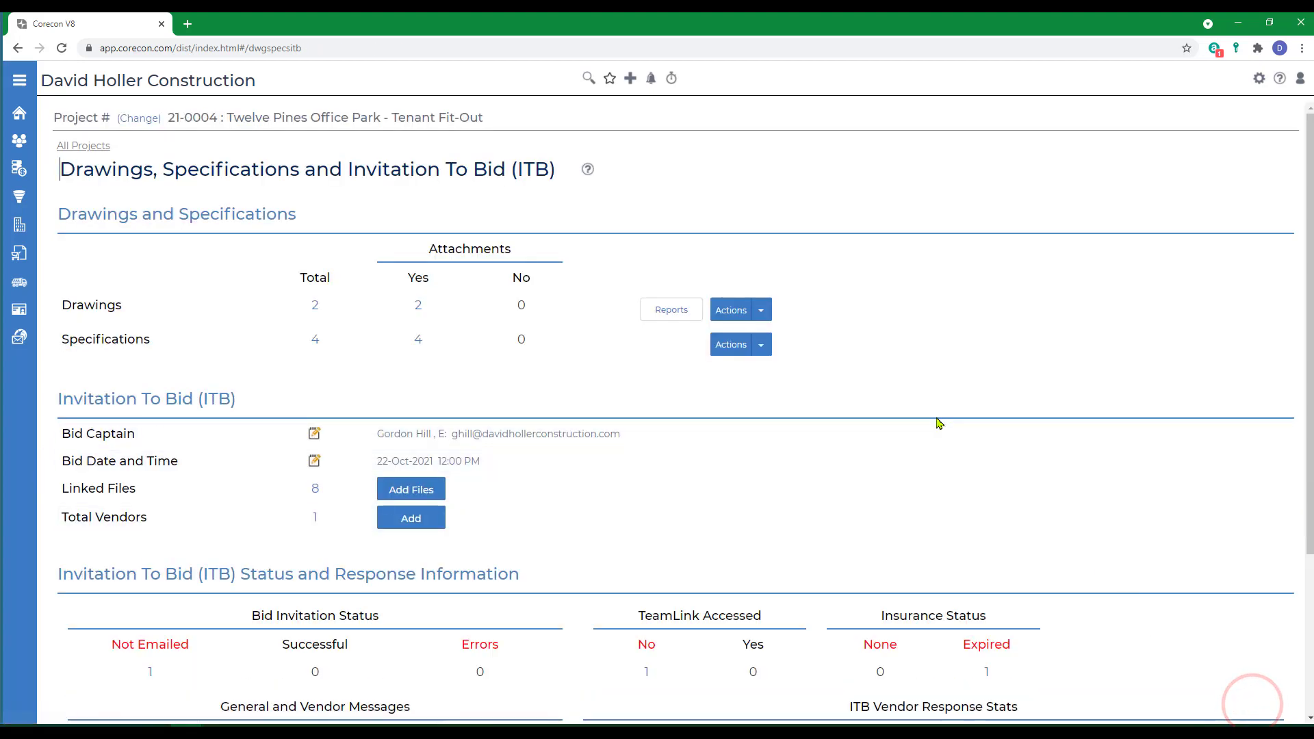
Step: Add the Pinnacle Specialties, Inc sales contact to the invitation to bid from the previous ITB of project 17-001-R
left_click(415, 515)
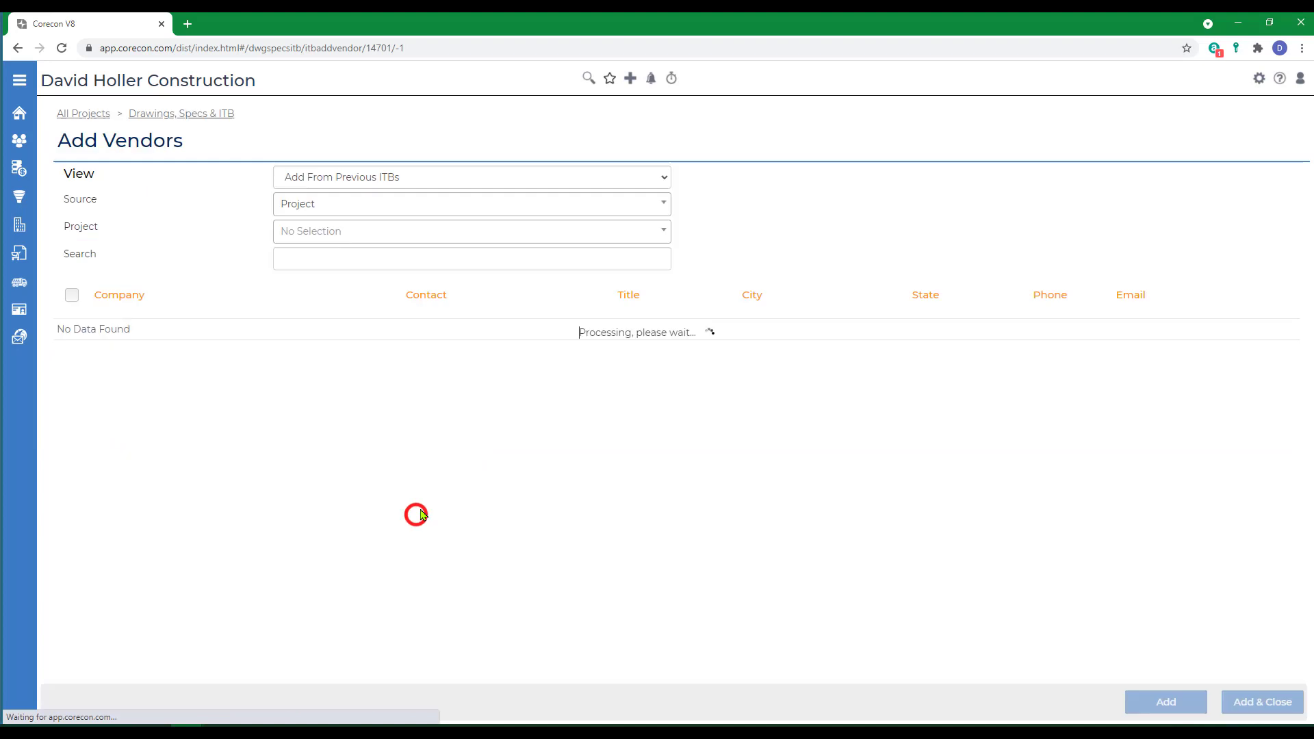
left_click(363, 177)
left_click(338, 210)
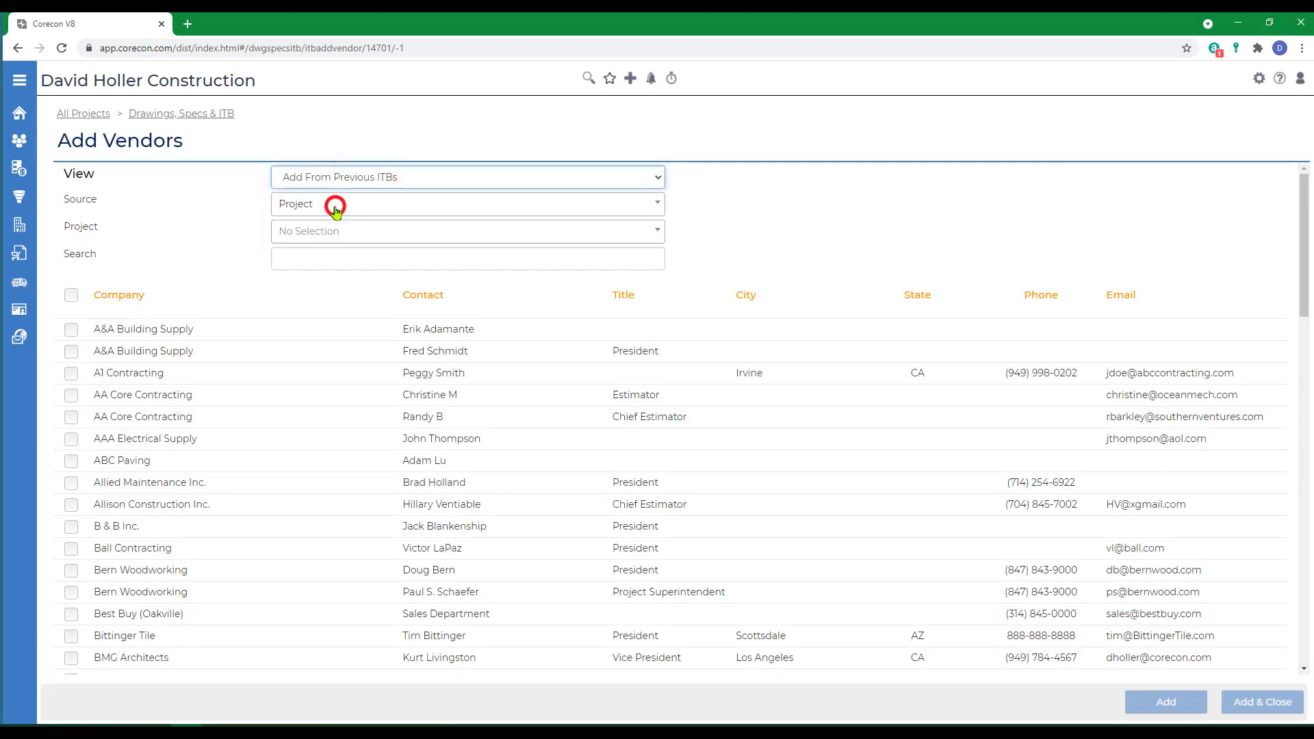
left_click(337, 203)
left_click(306, 253)
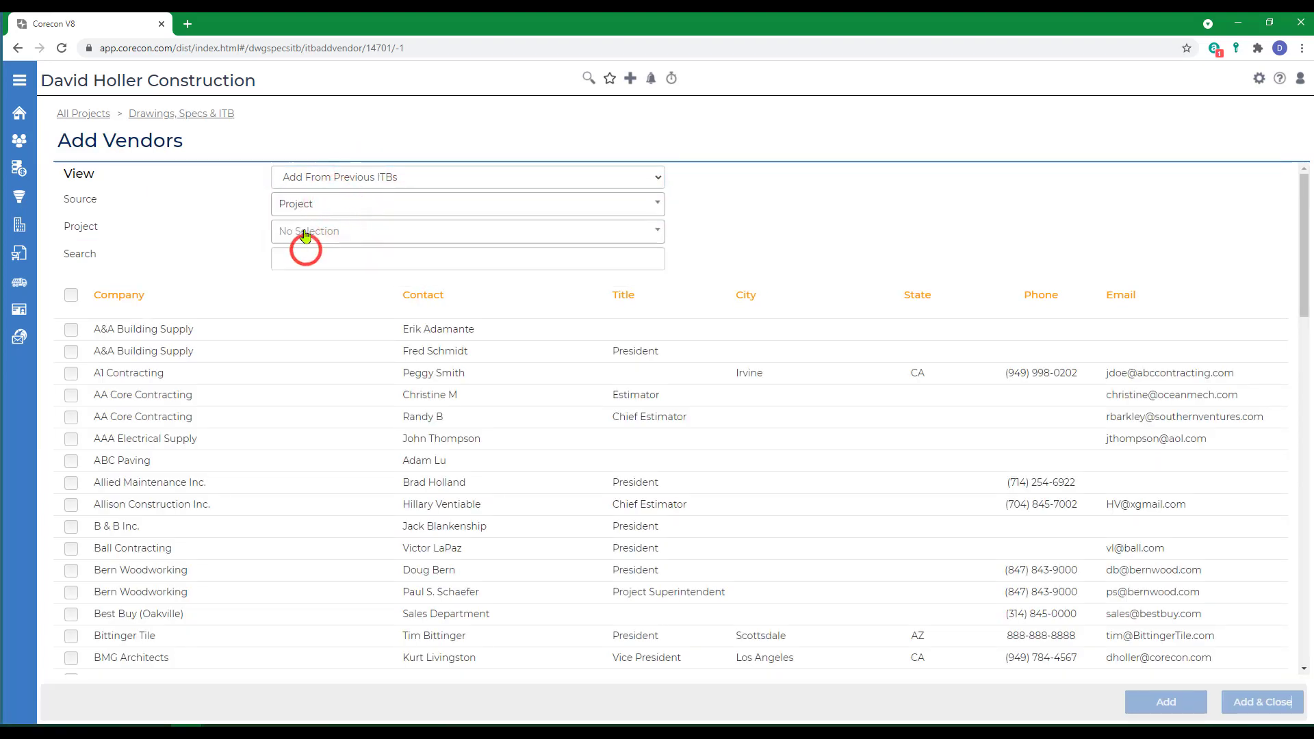
left_click(302, 231)
left_click(328, 399)
left_click(71, 527)
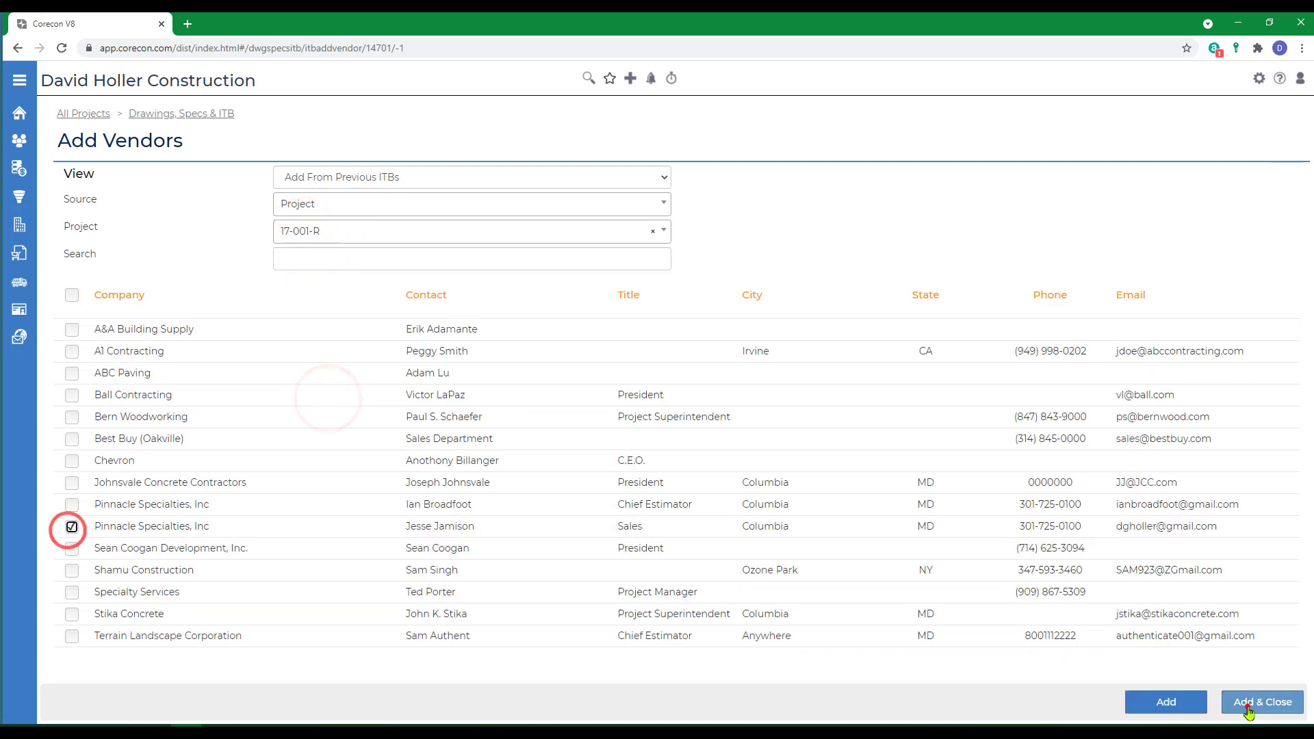
left_click(1262, 702)
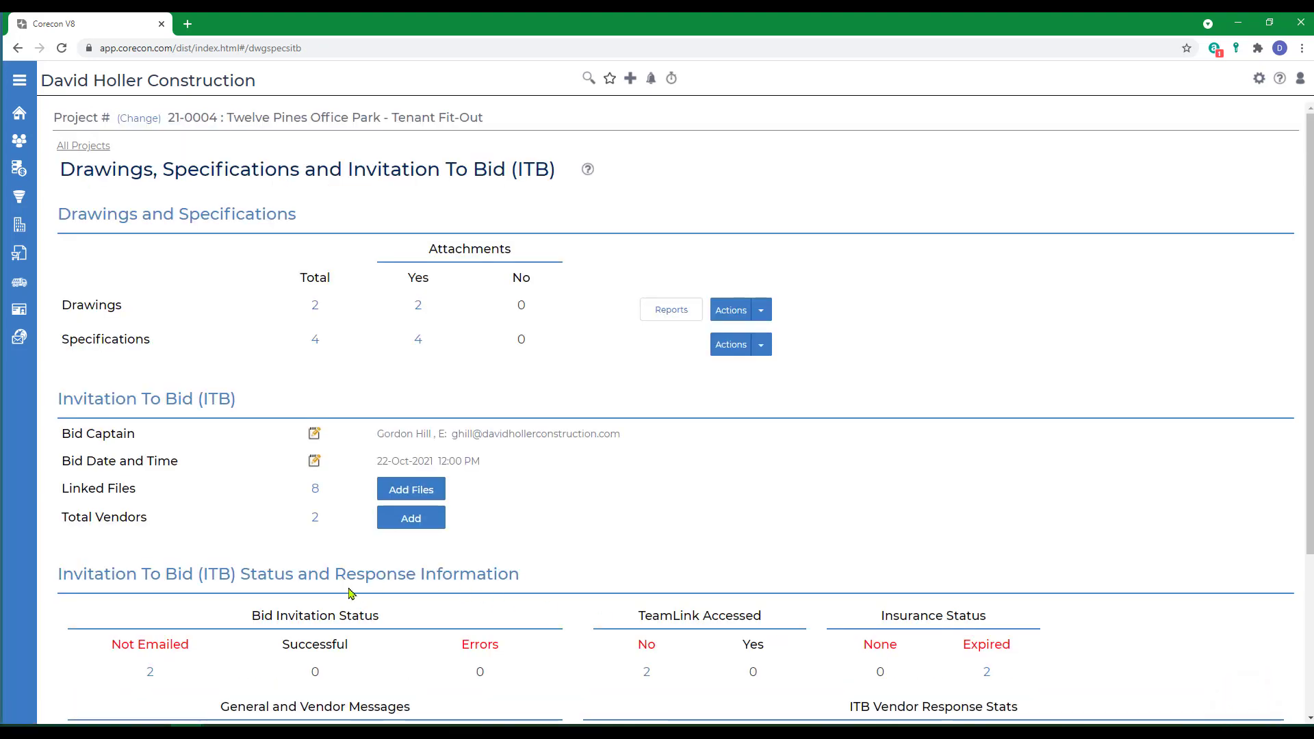
Step: Add the A1 Contracting contact to the invitation to bid from the bidder list
left_click(400, 518)
left_click(323, 177)
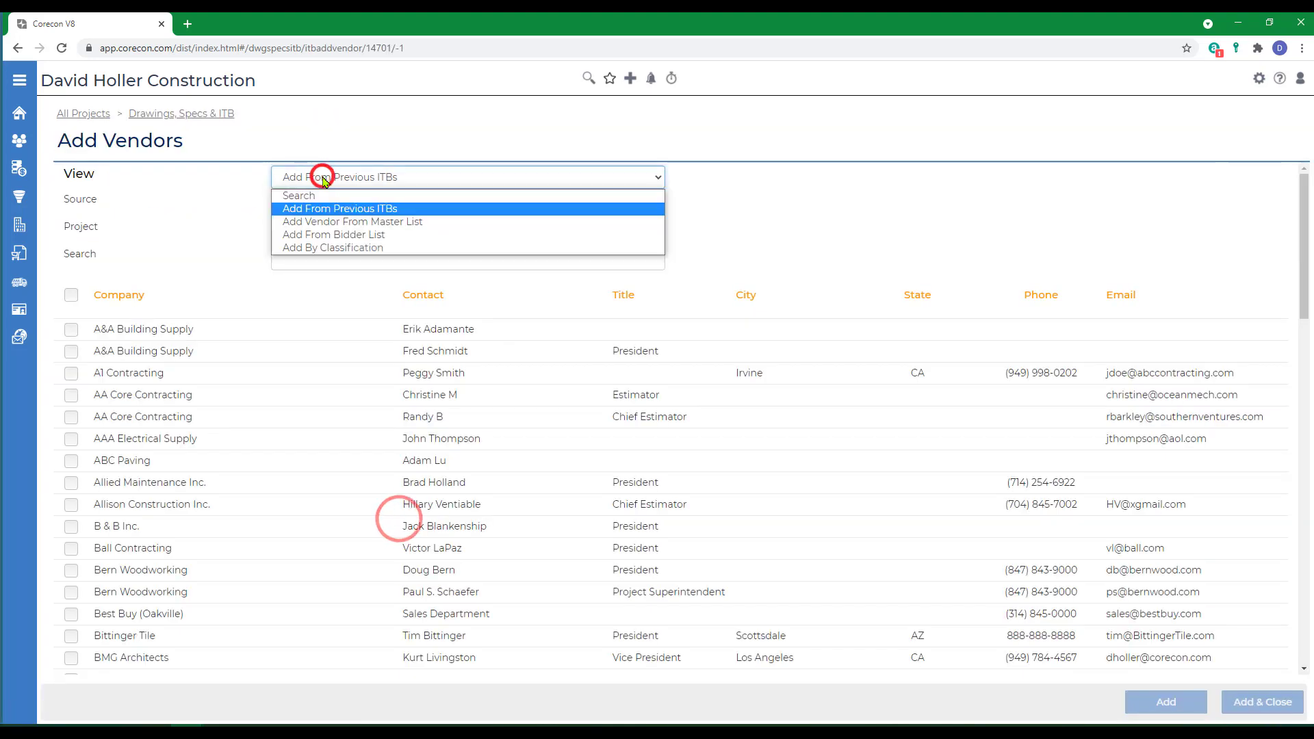
left_click(317, 234)
left_click(71, 319)
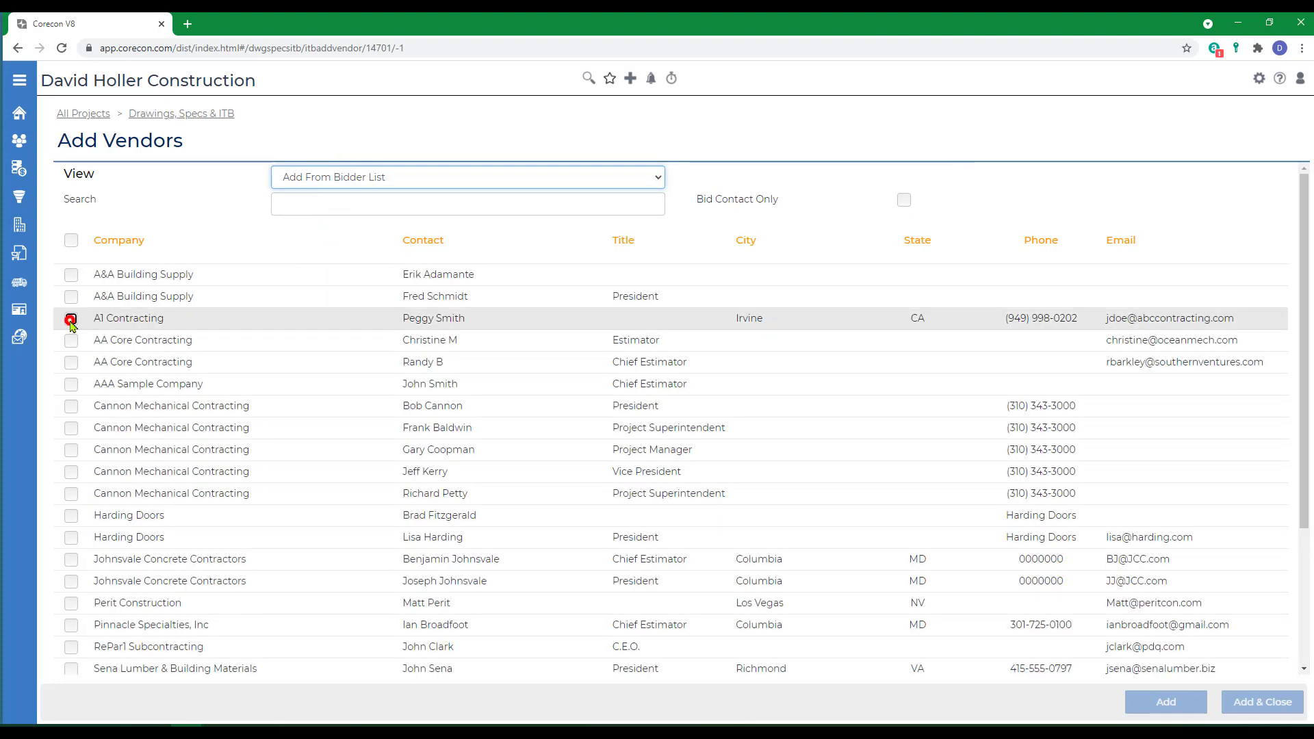
left_click(1239, 703)
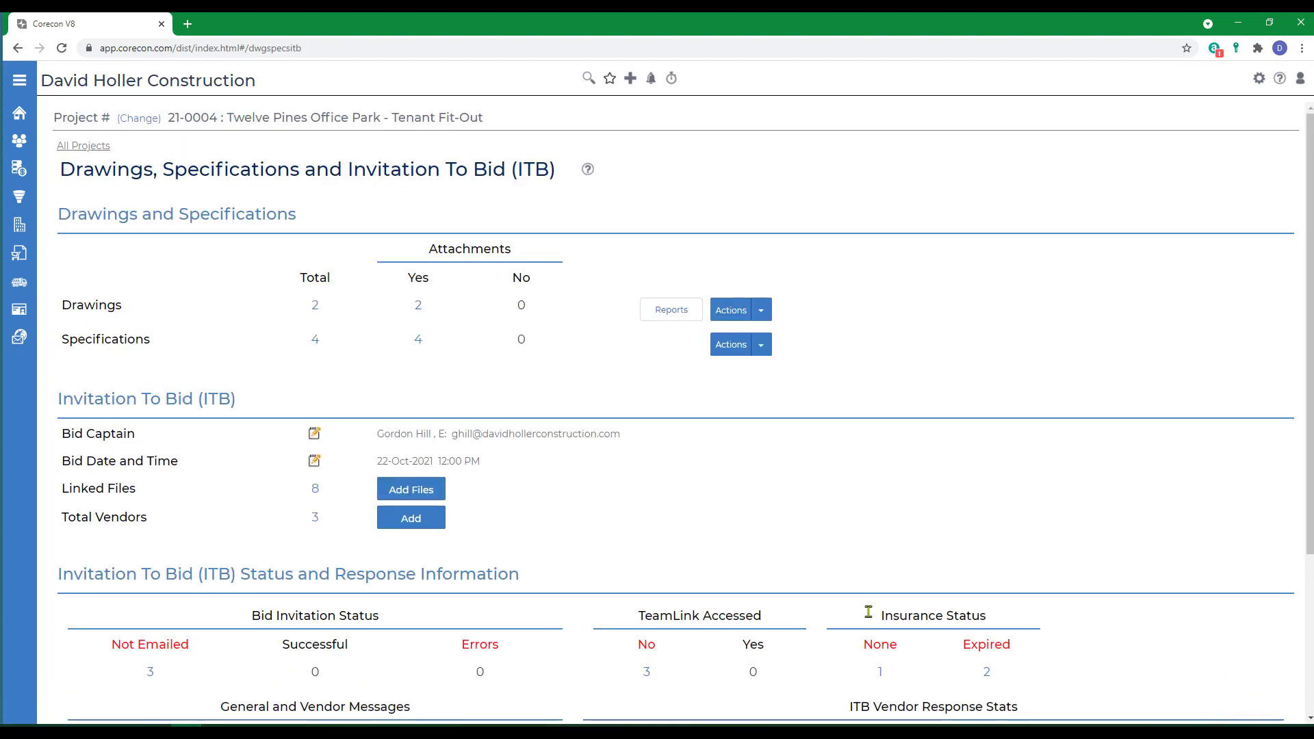
Step: Open the Add Vendors page, look through the available vendor sources, and return to the Drawings, Specs & ITB page
scroll(633, 527, "down", 2)
left_click(411, 358)
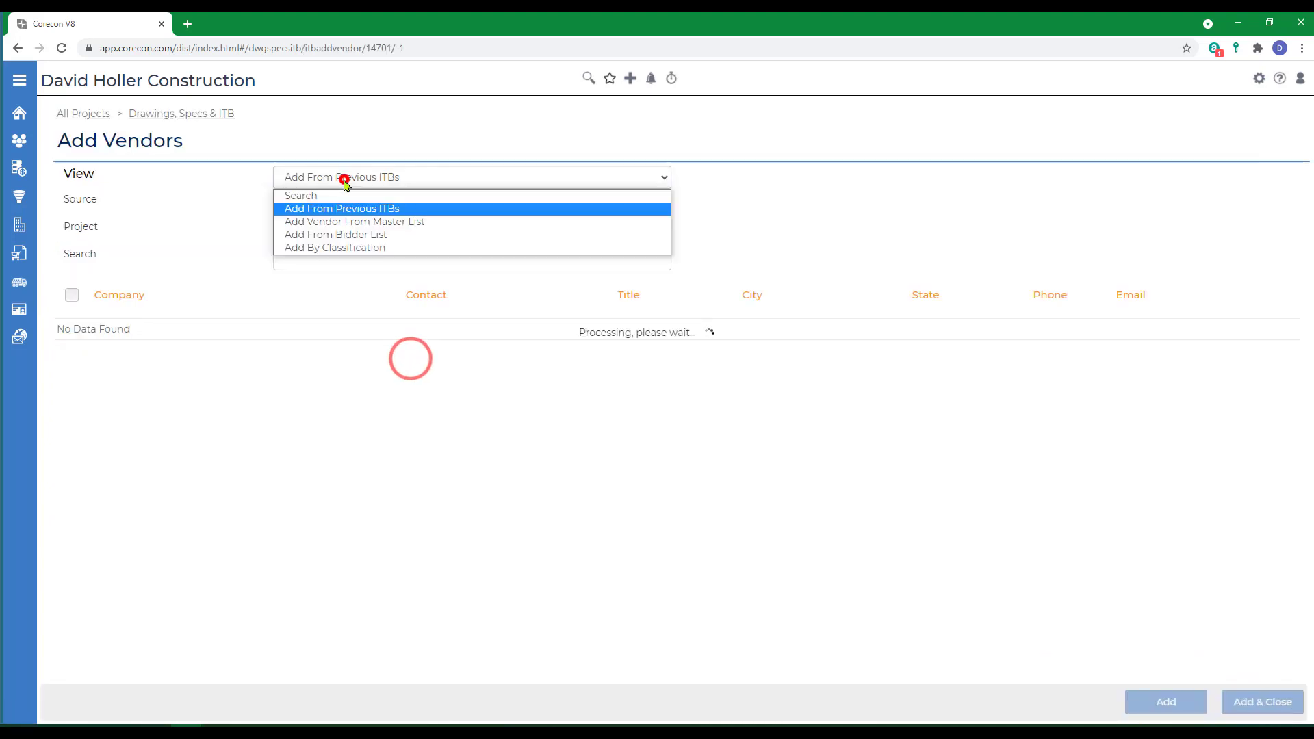
left_click(346, 179)
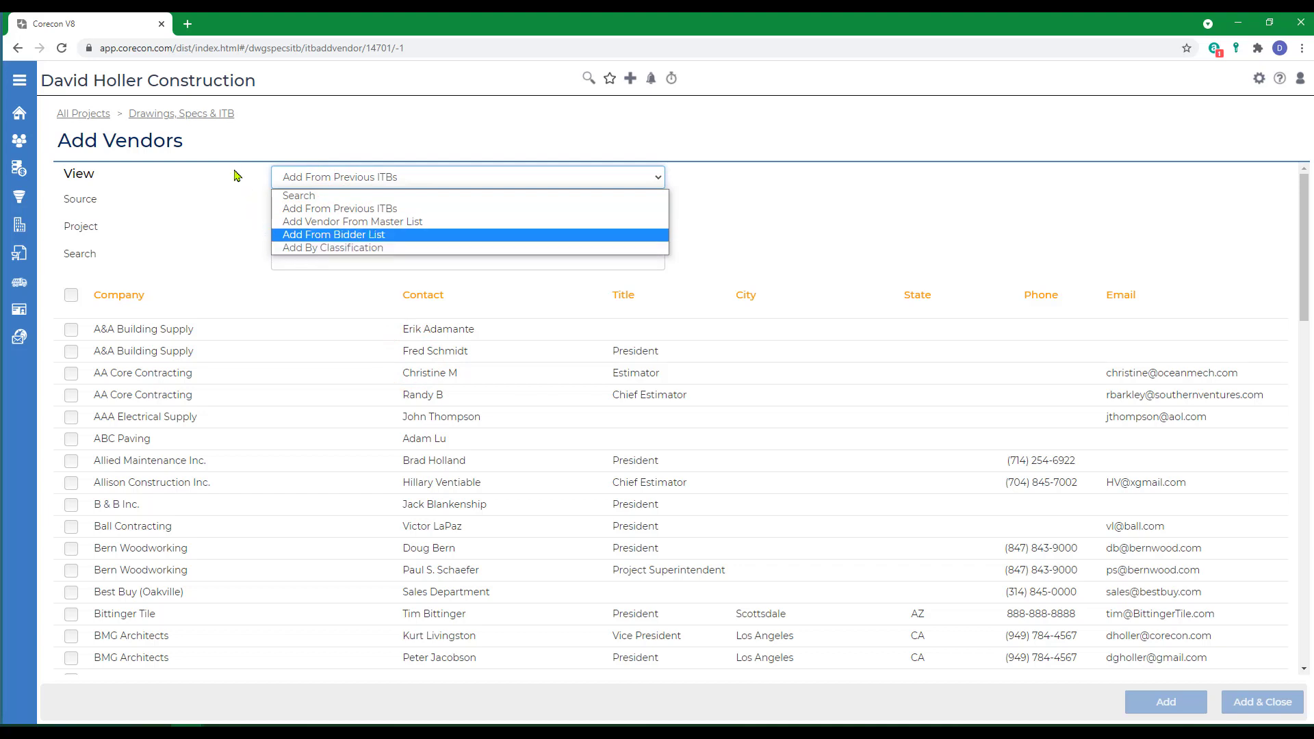
left_click(235, 169)
left_click(150, 113)
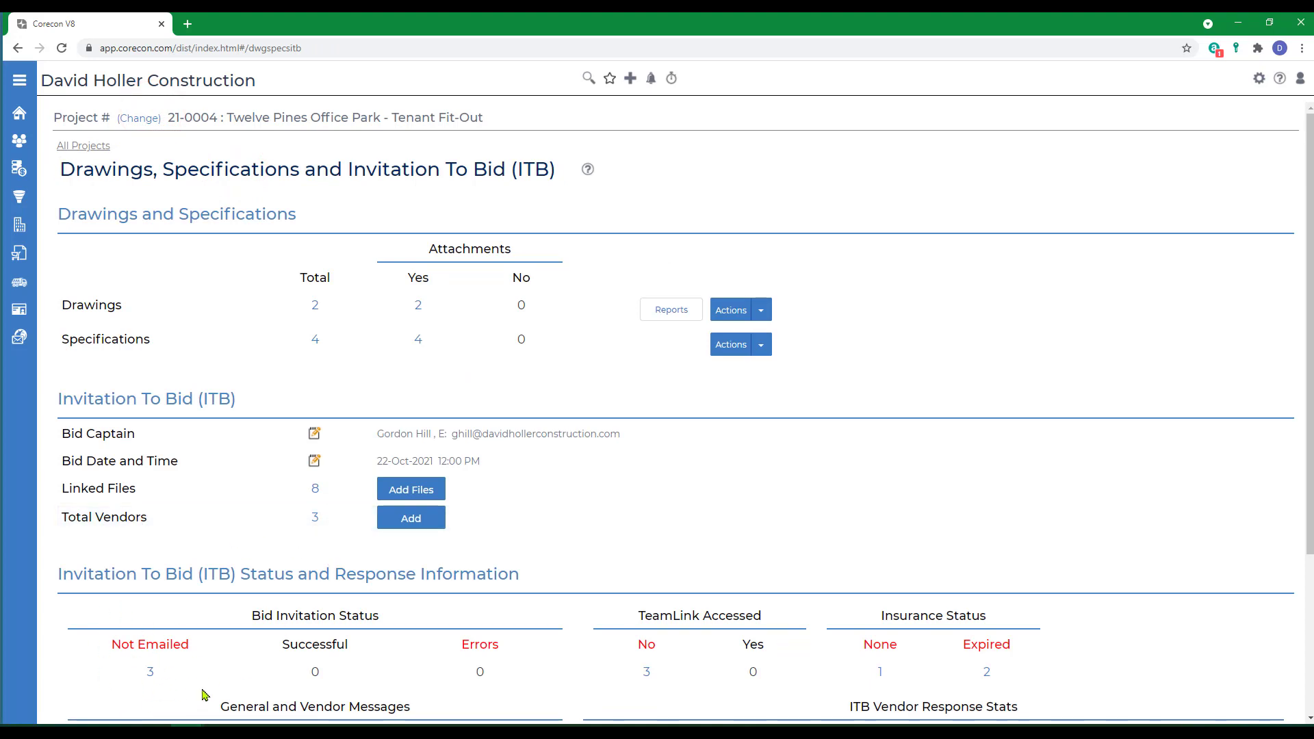
Step: Select Pinnacle Specialties, Inc and Stika Concrete among the vendors not yet emailed and prepare their bid invitation with the default template
scroll(204, 694, "down", 3)
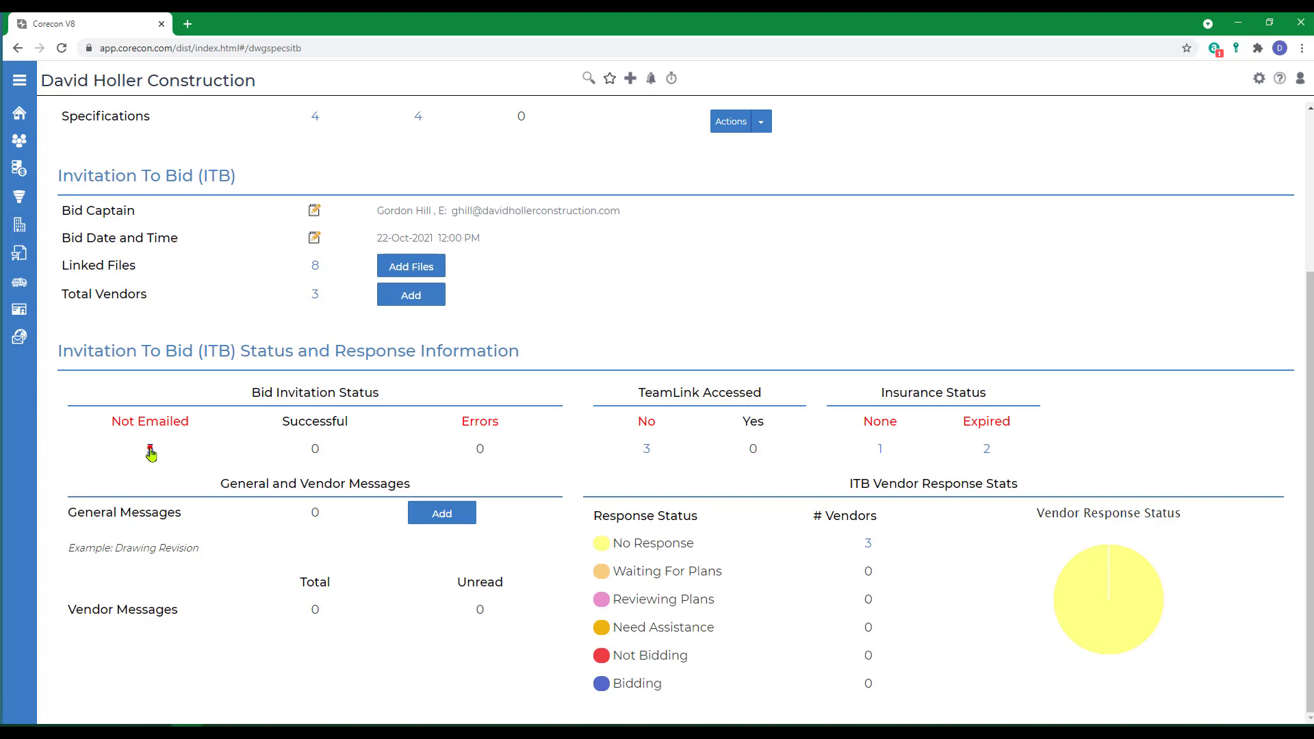
left_click(150, 452)
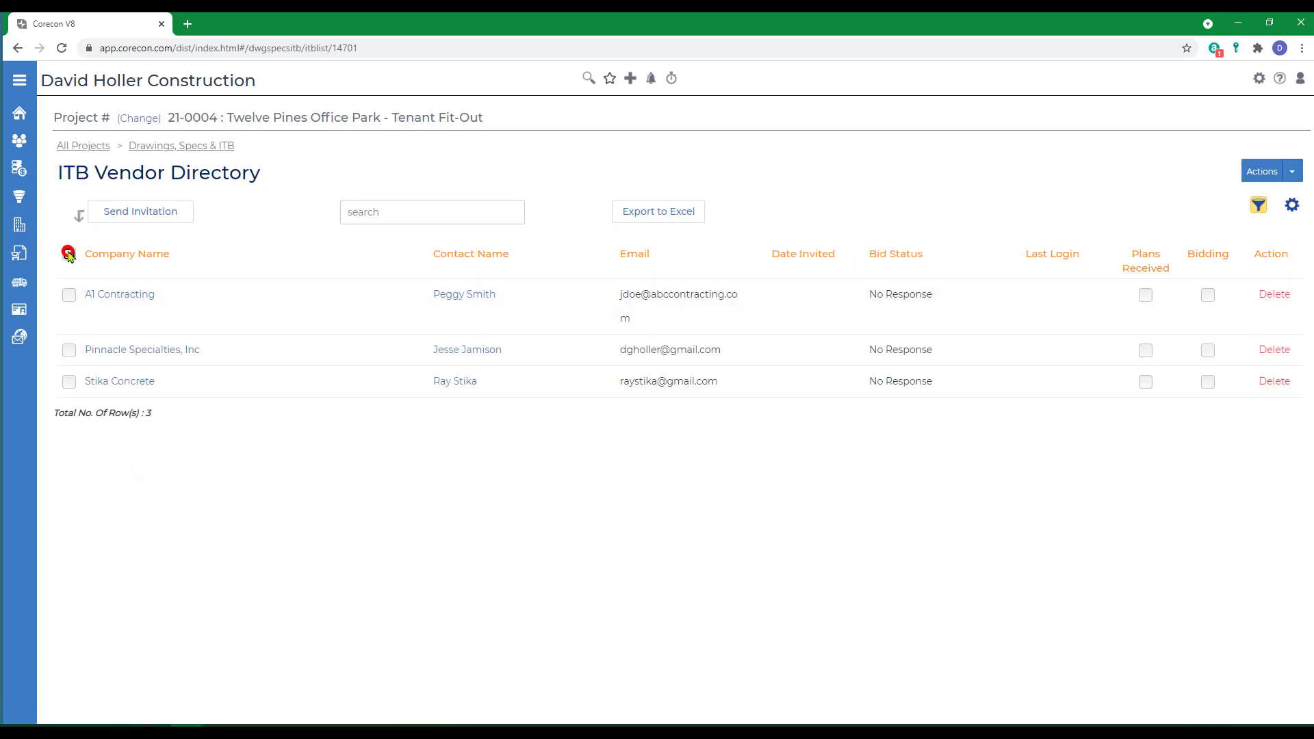
left_click(69, 253)
left_click(69, 295)
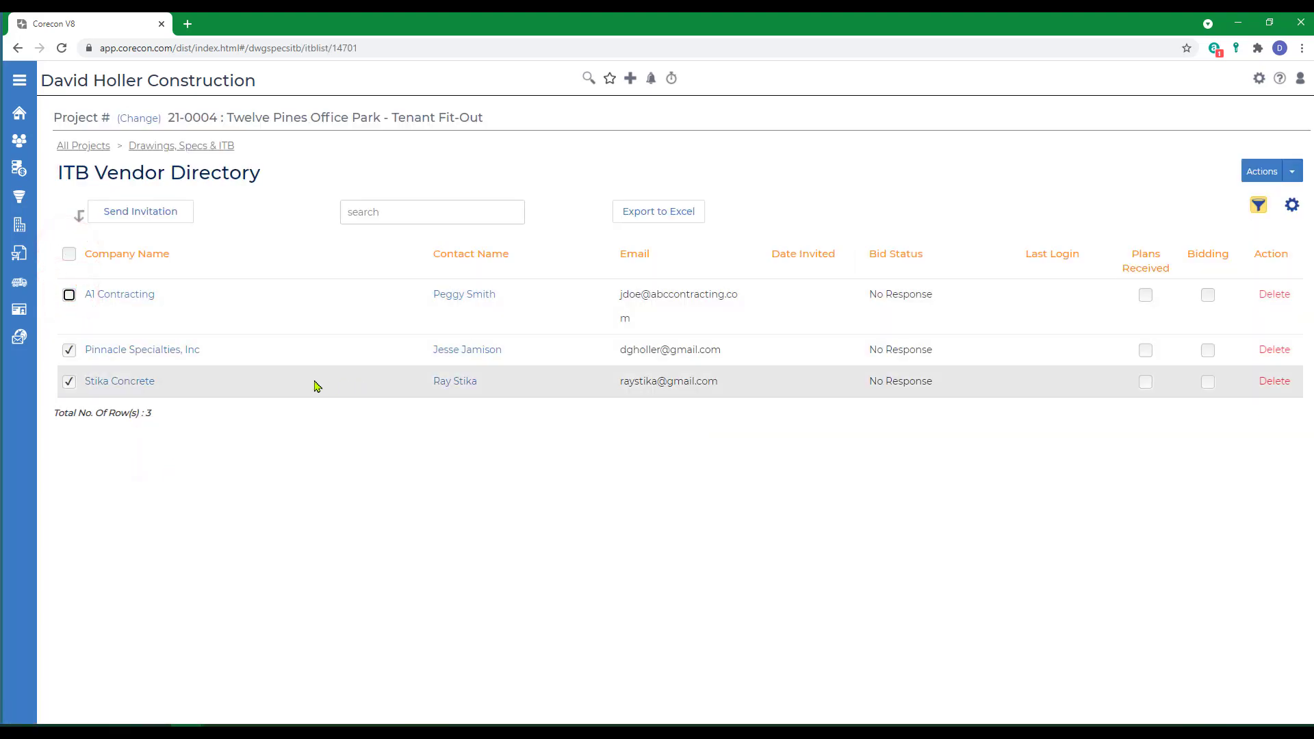
left_click(130, 217)
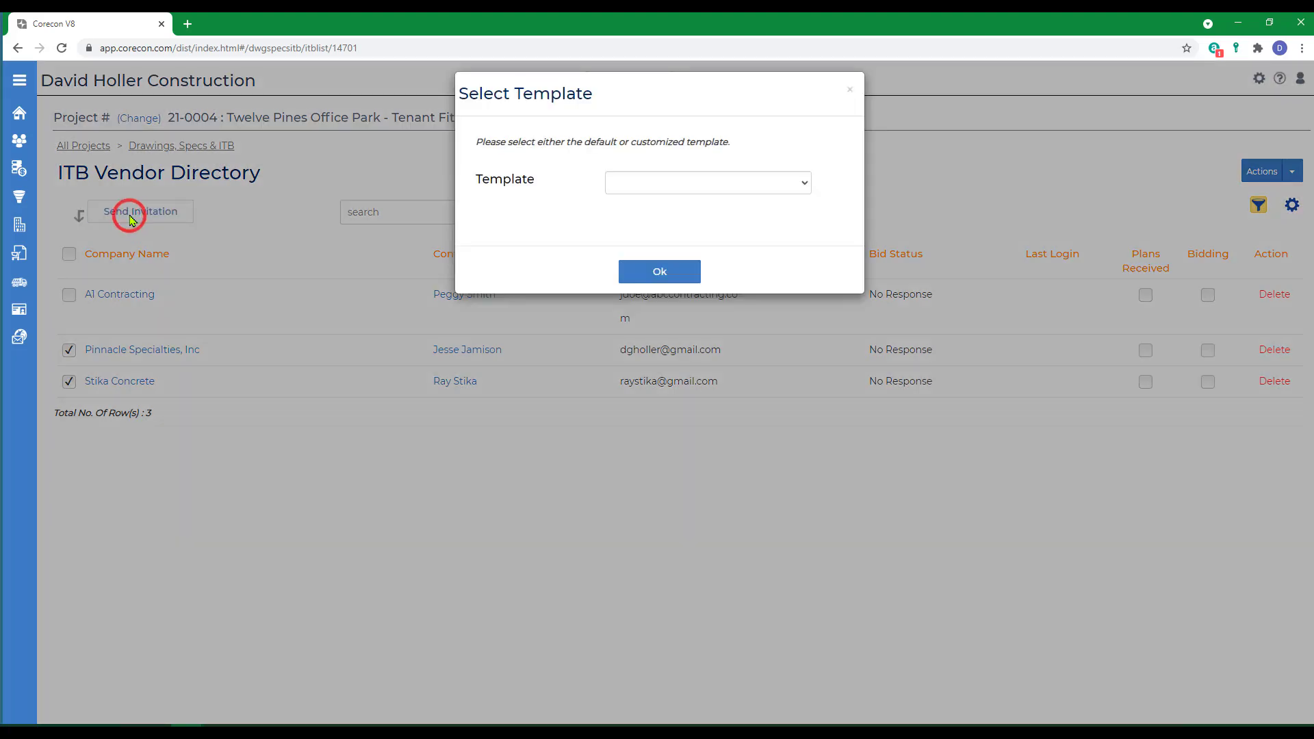
left_click(661, 274)
Step: Review the invitation email's granted file access, subject and body, and send it to the selected vendors
scroll(659, 273, "down", 5)
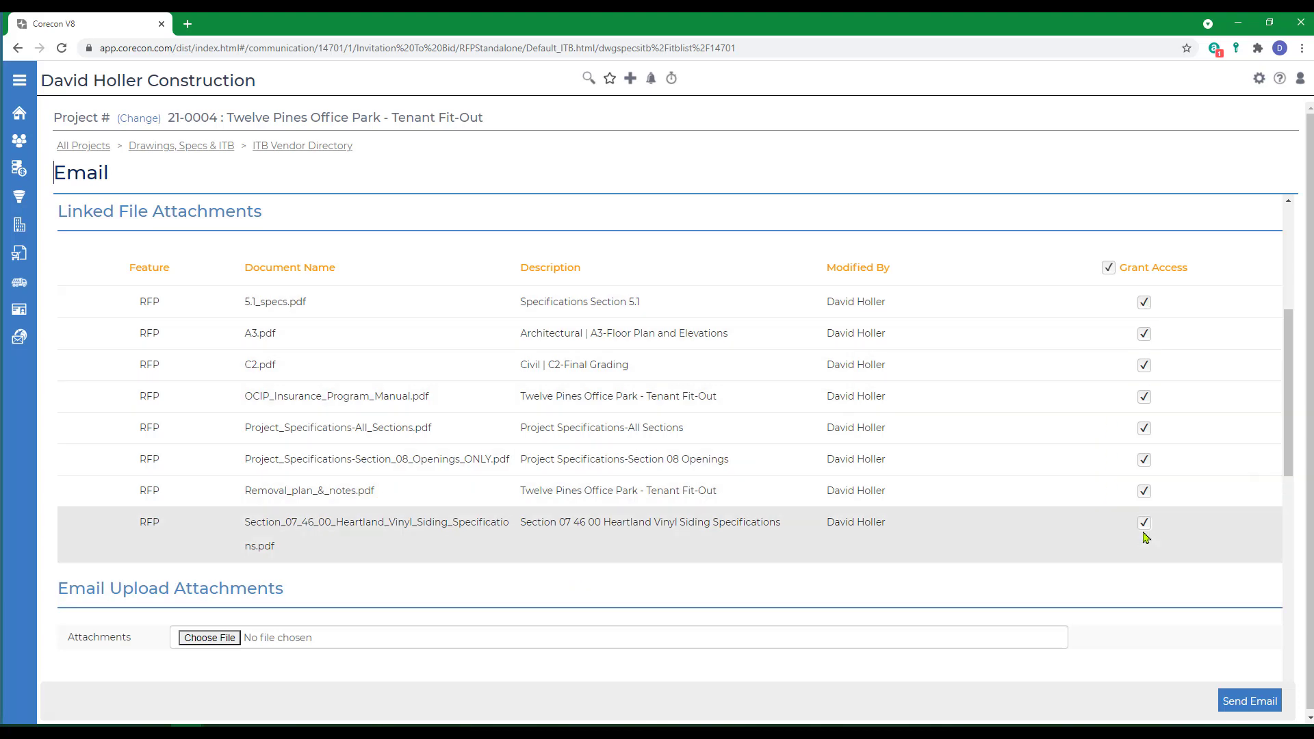
scroll(774, 541, "down", 5)
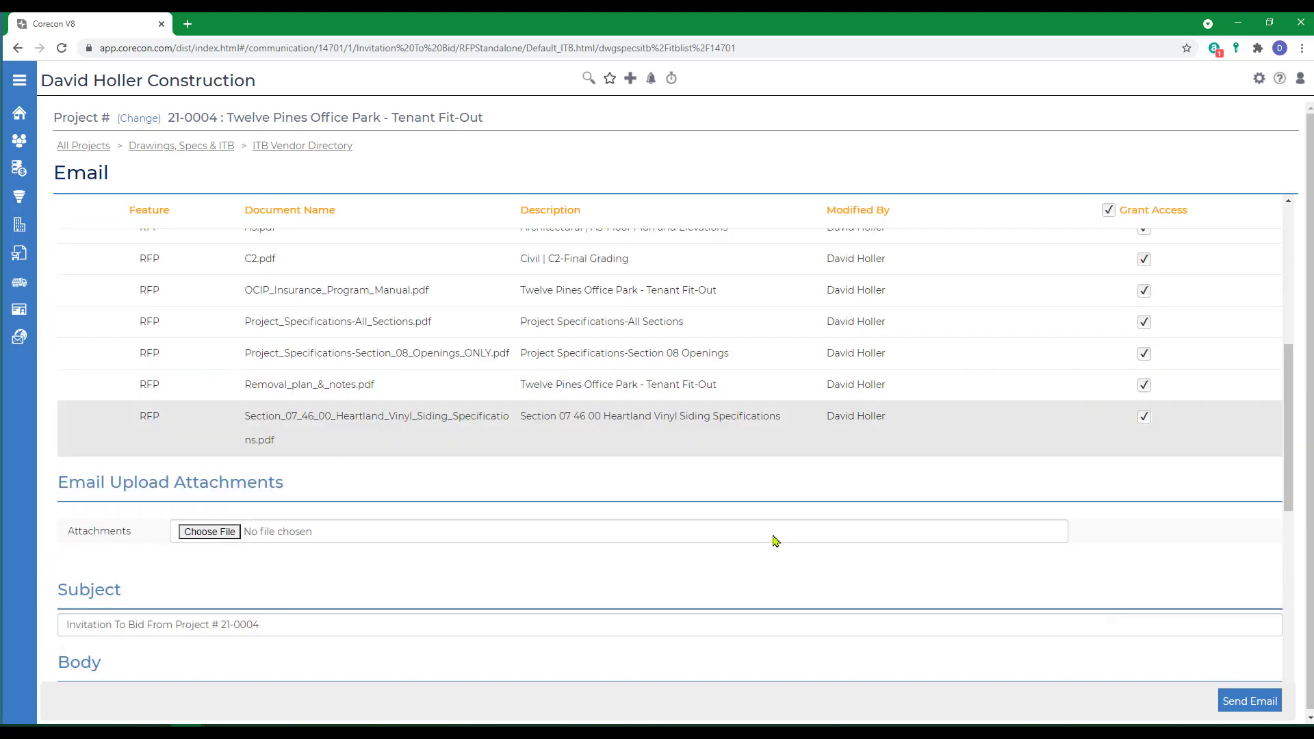
scroll(773, 561, "down", 5)
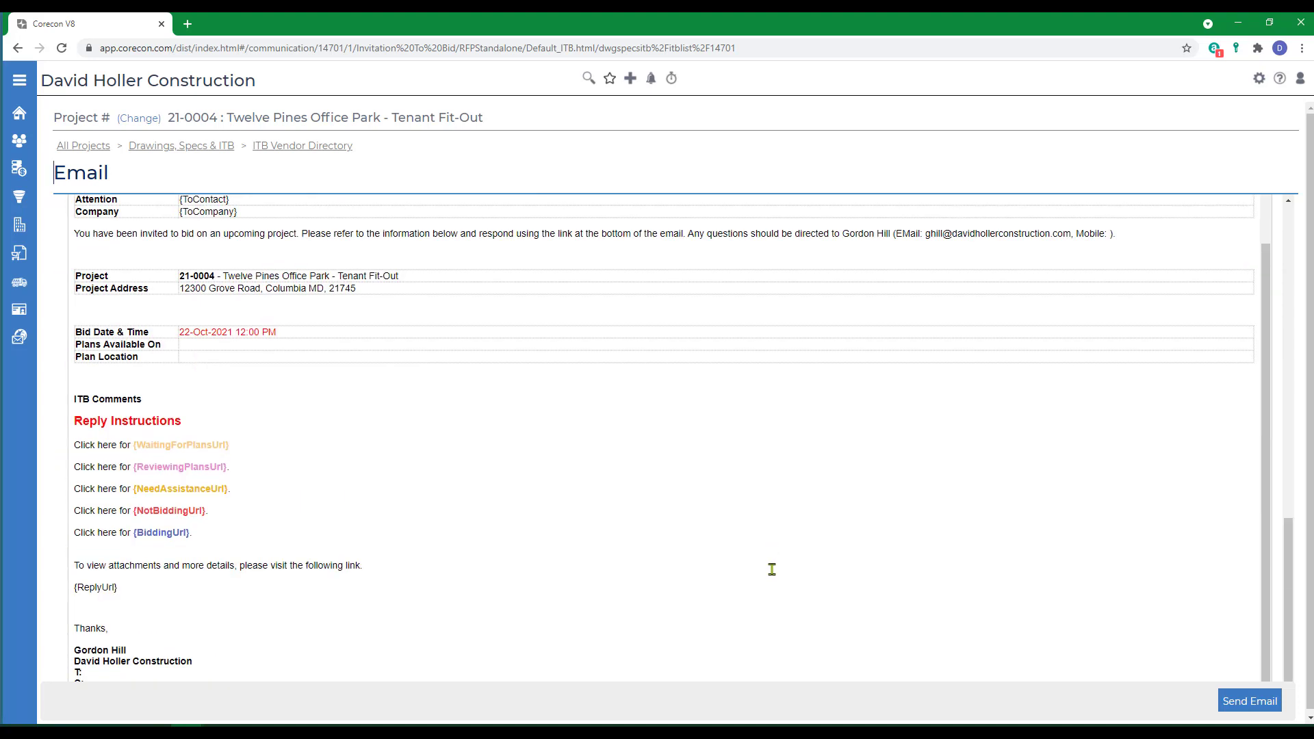
scroll(777, 544, "up", 1)
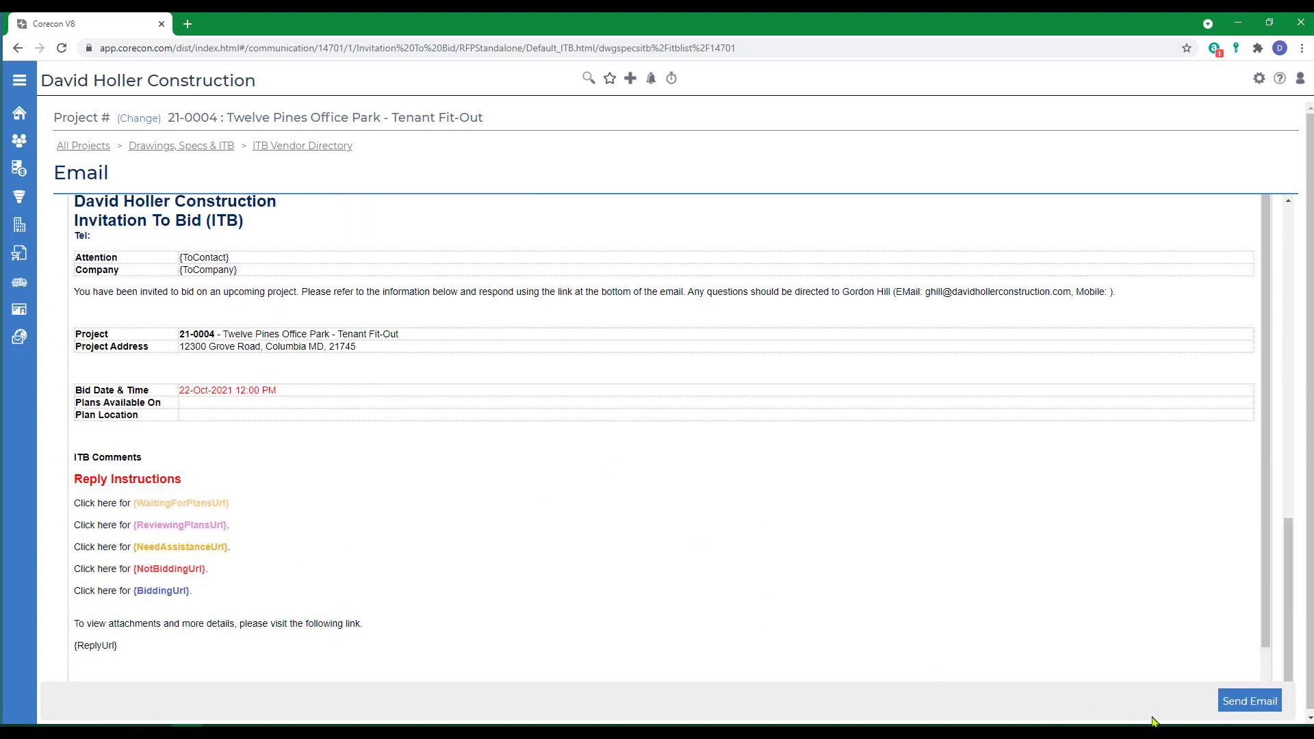
left_click(1247, 705)
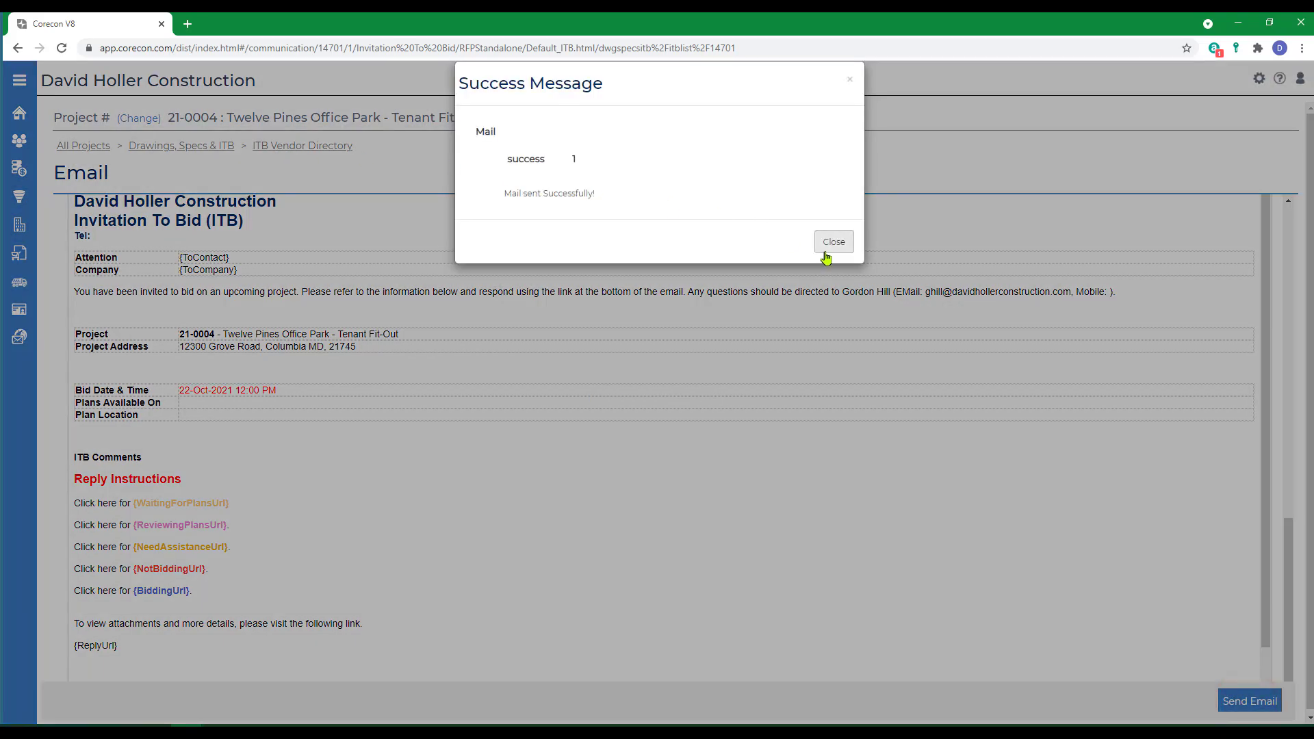
left_click(826, 258)
Step: Return to the Drawings, Specs & ITB page and check the bid invitation status and vendor response figures
left_click(194, 148)
scroll(399, 565, "down", 2)
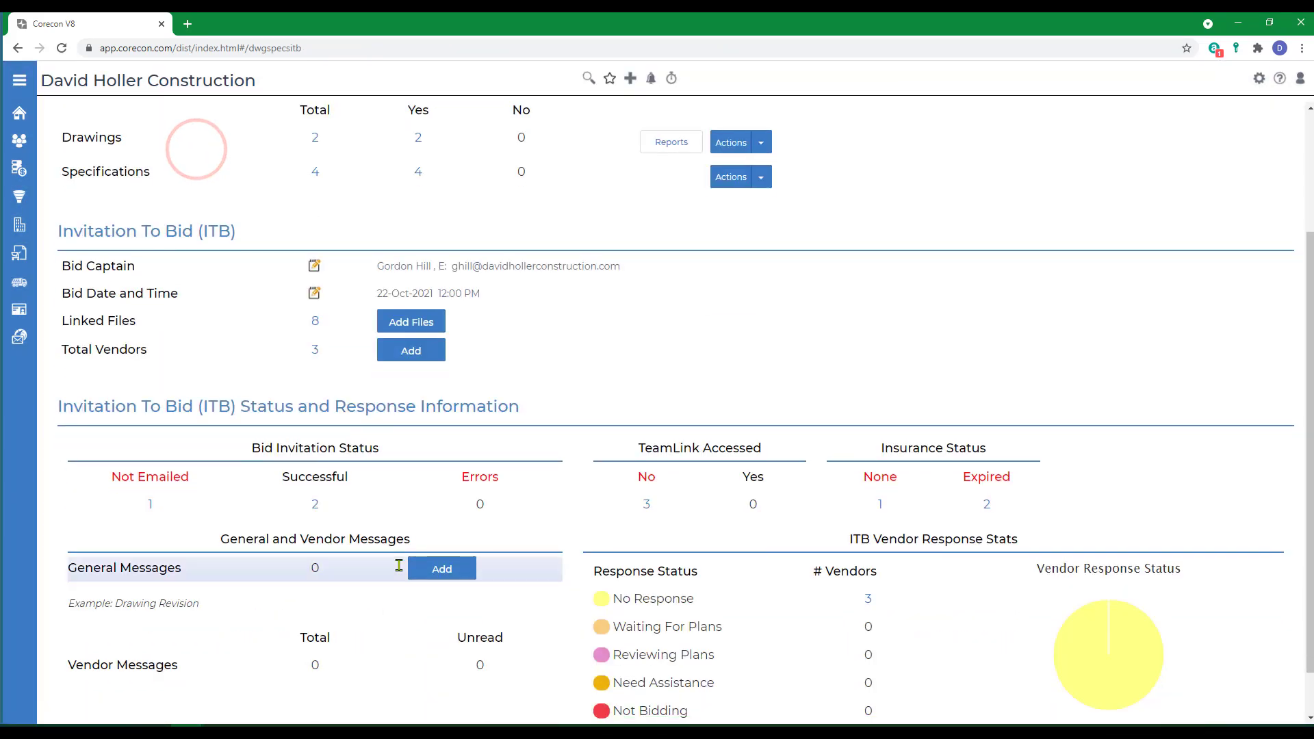
scroll(399, 565, "down", 1)
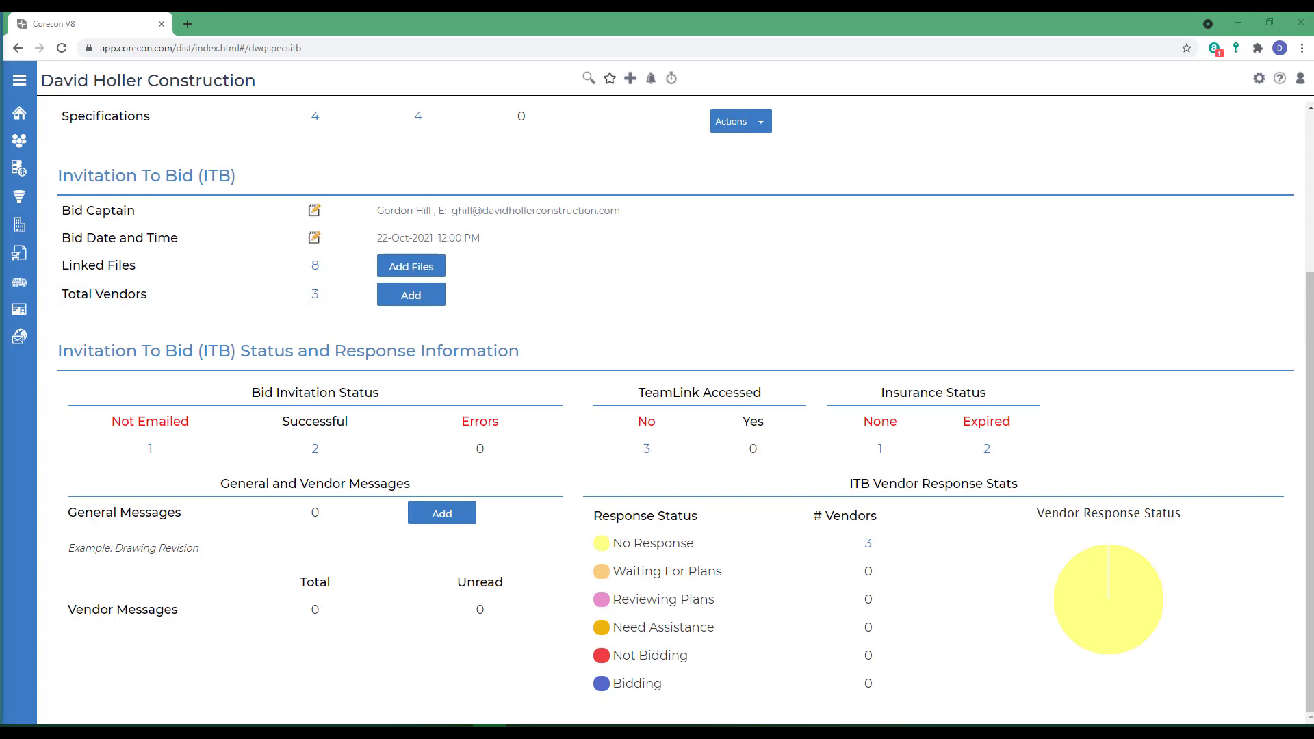
Step: Switch to the TeamLink portal, open the ITB vendor record of project 21-0004, and review its bid details and related files
key("alt+Tab")
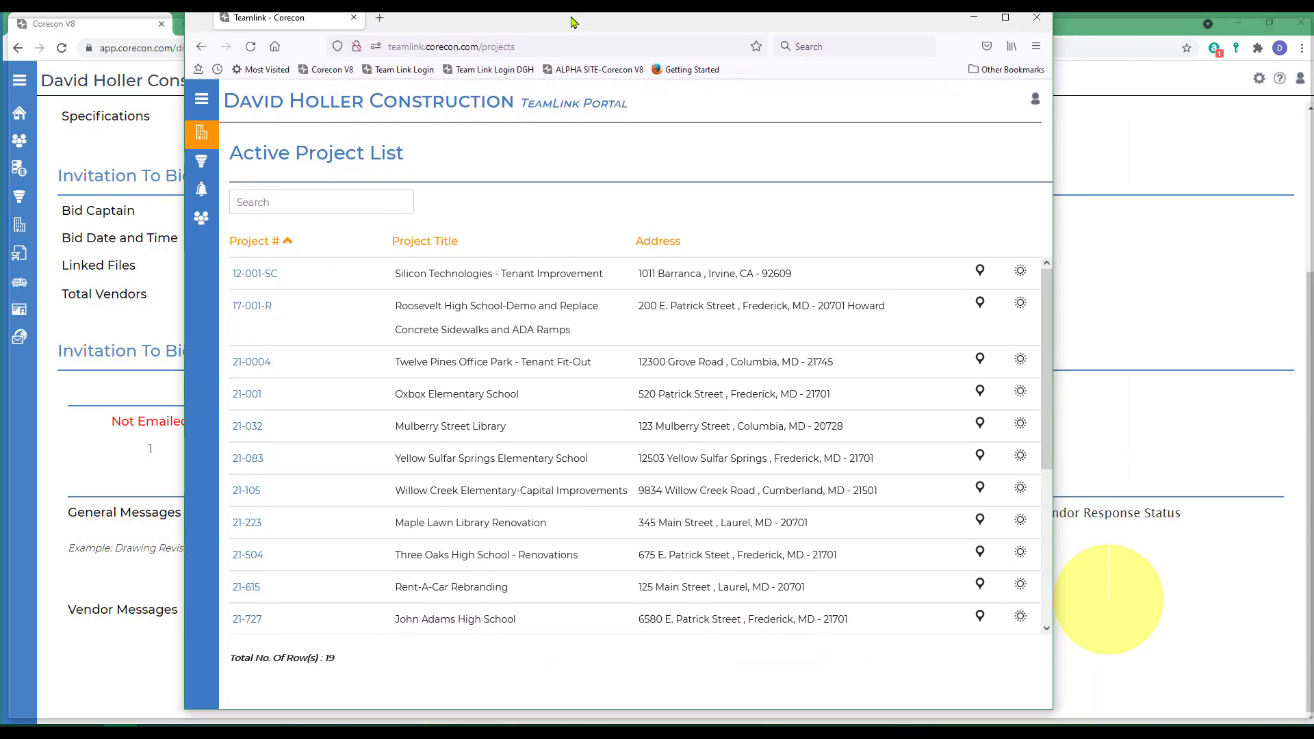
double_click(574, 31)
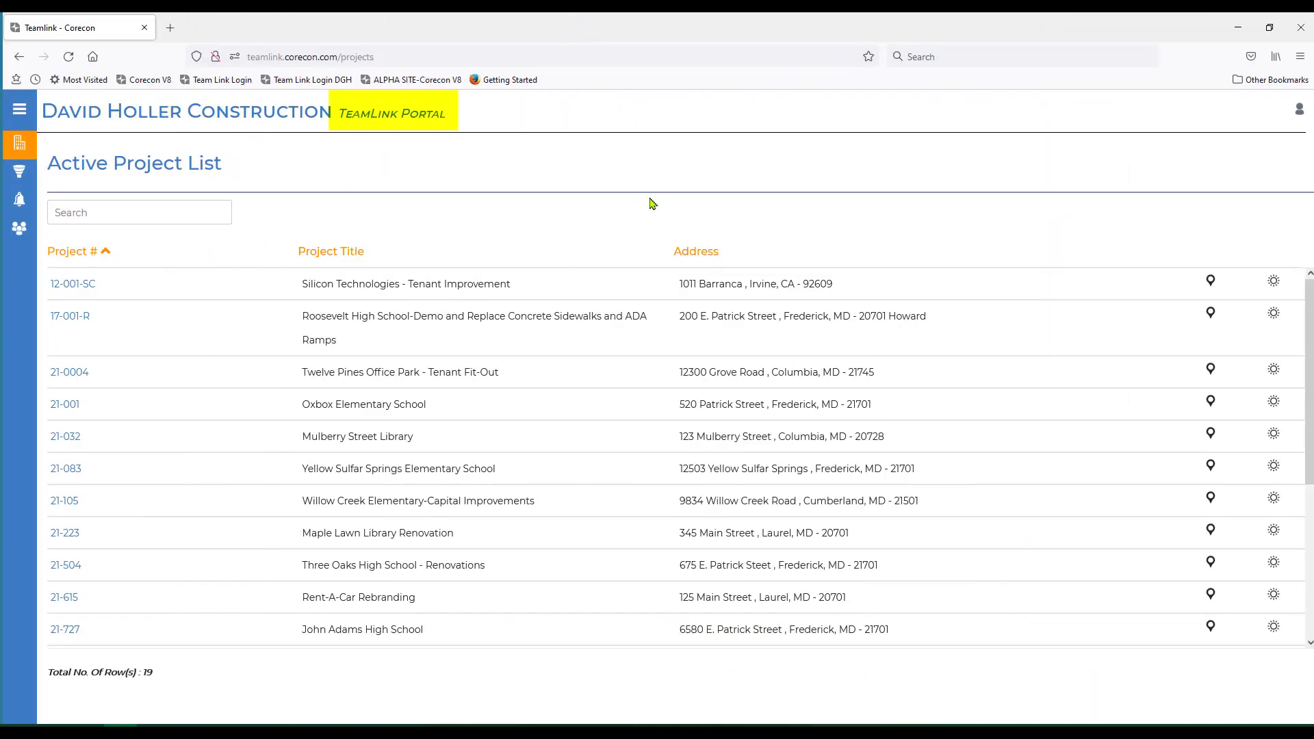
left_click(71, 373)
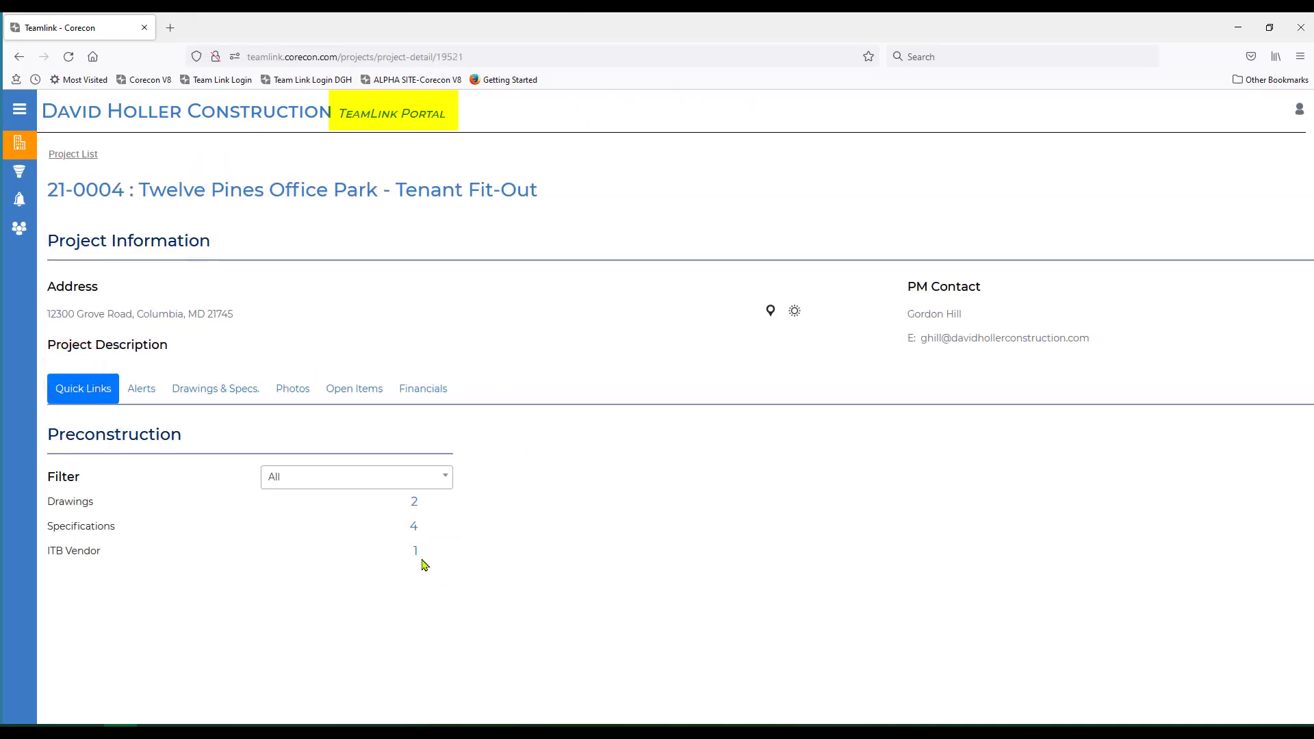
left_click(415, 555)
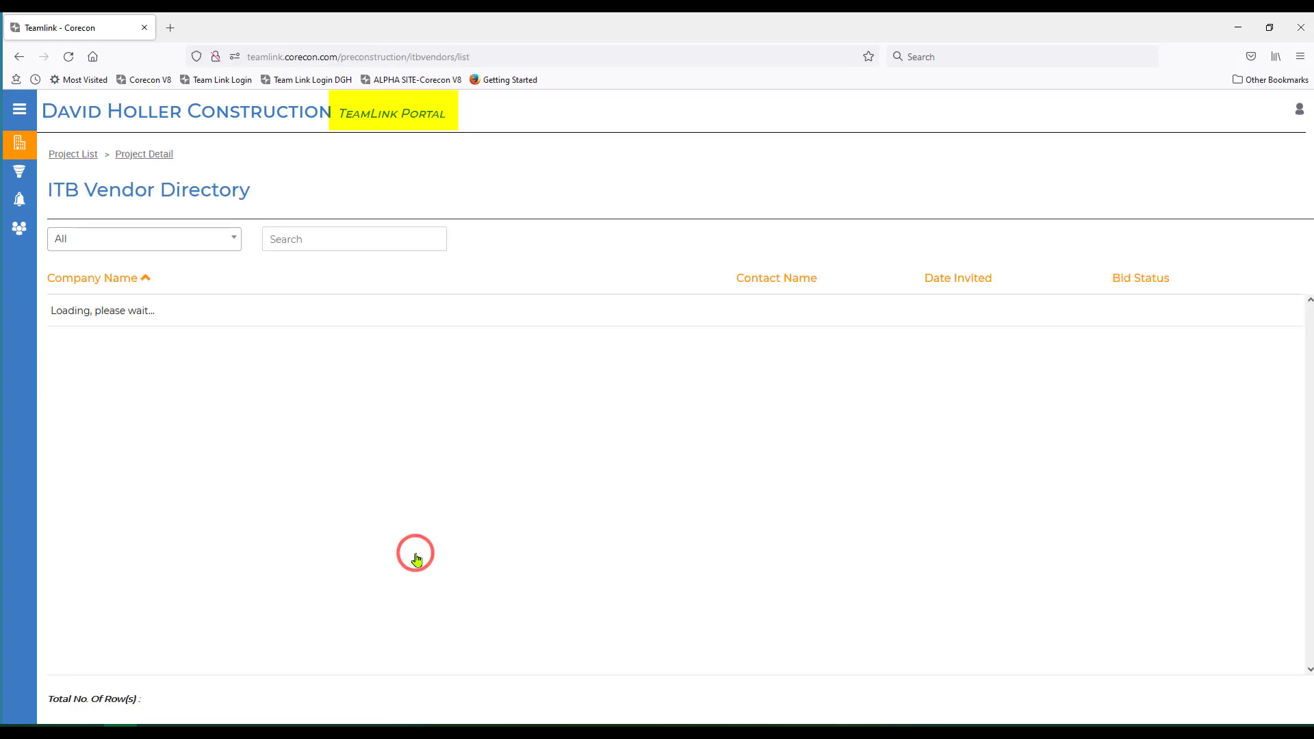
left_click(92, 314)
scroll(445, 466, "down", 10)
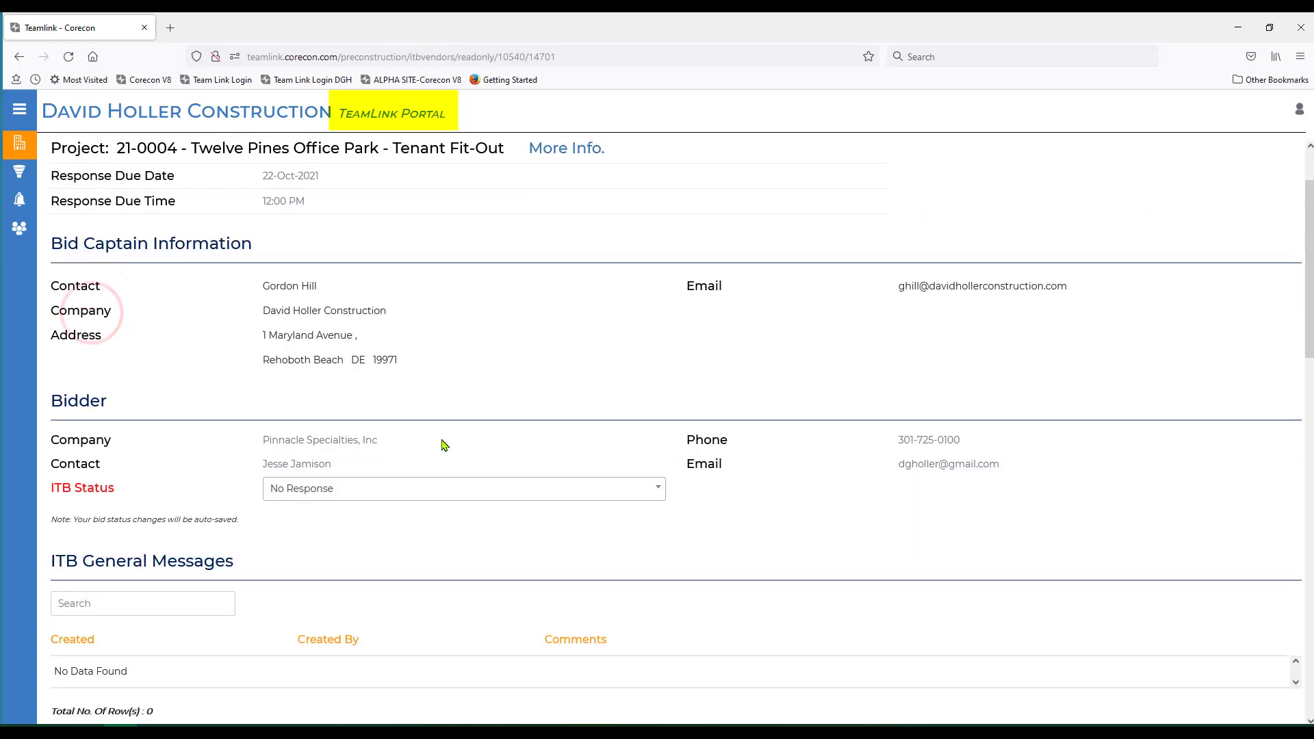
scroll(459, 528, "down", 2)
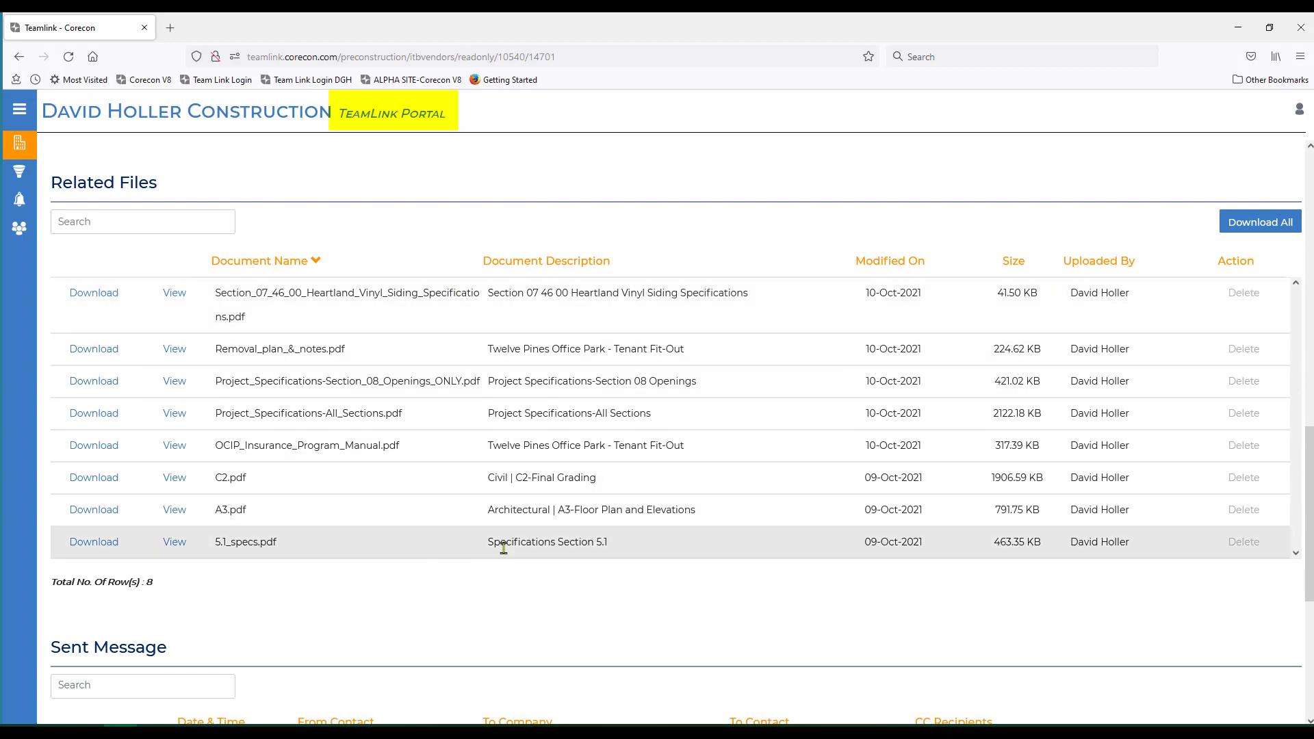
Step: Add an ITB vendor private message reading "What is the estimated start date?" and save it
scroll(504, 547, "up", 10)
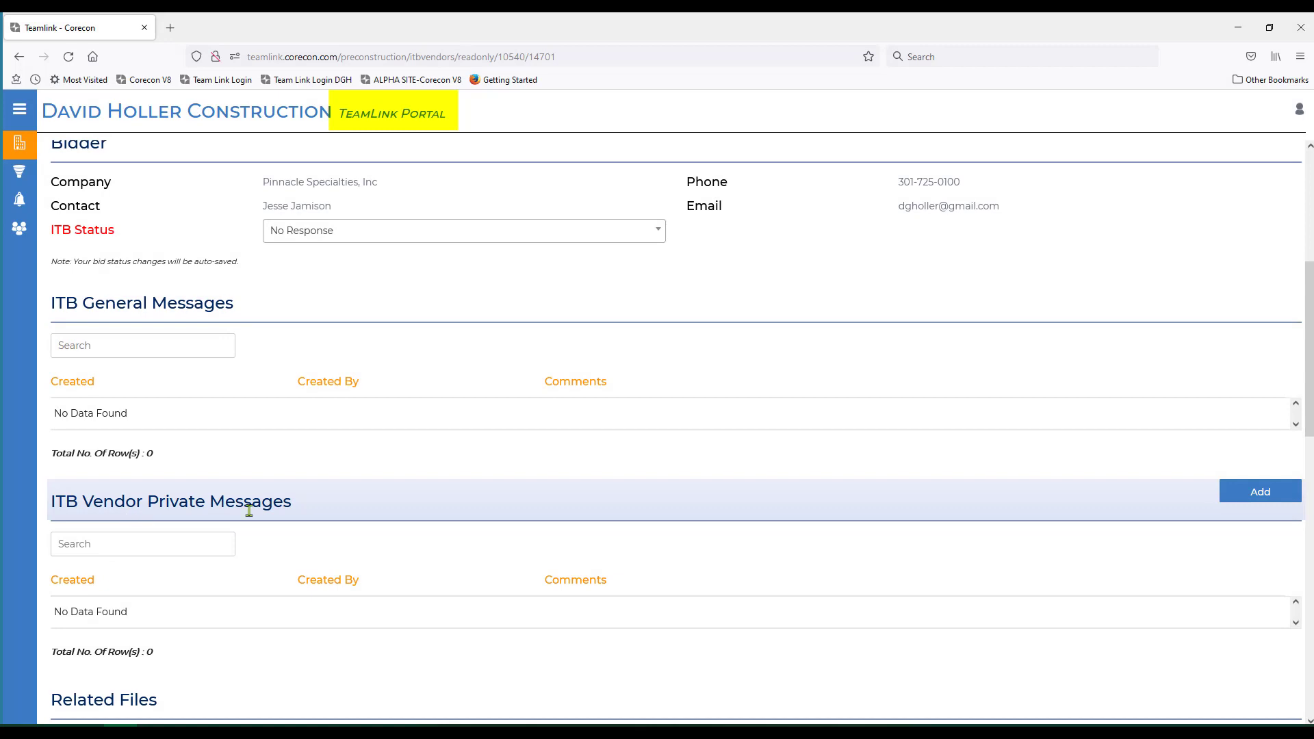
left_click(1244, 499)
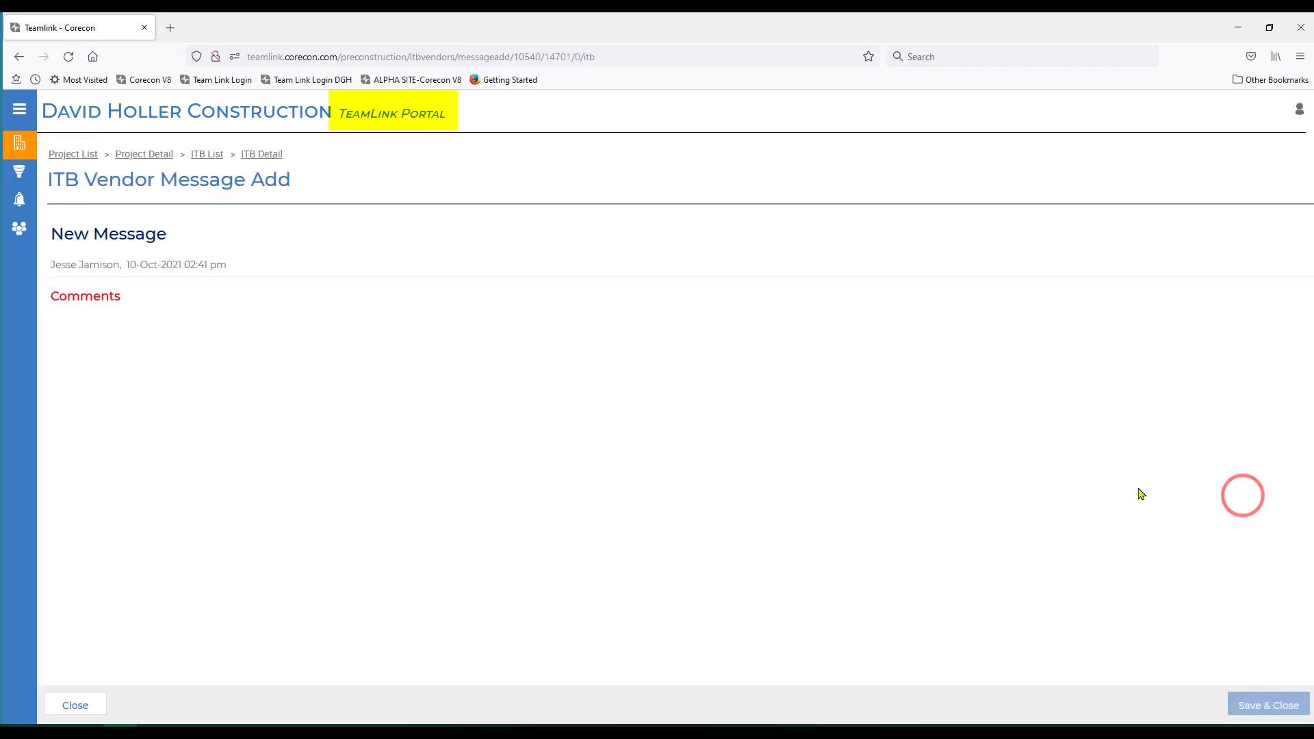
left_click(126, 358)
type("Wha")
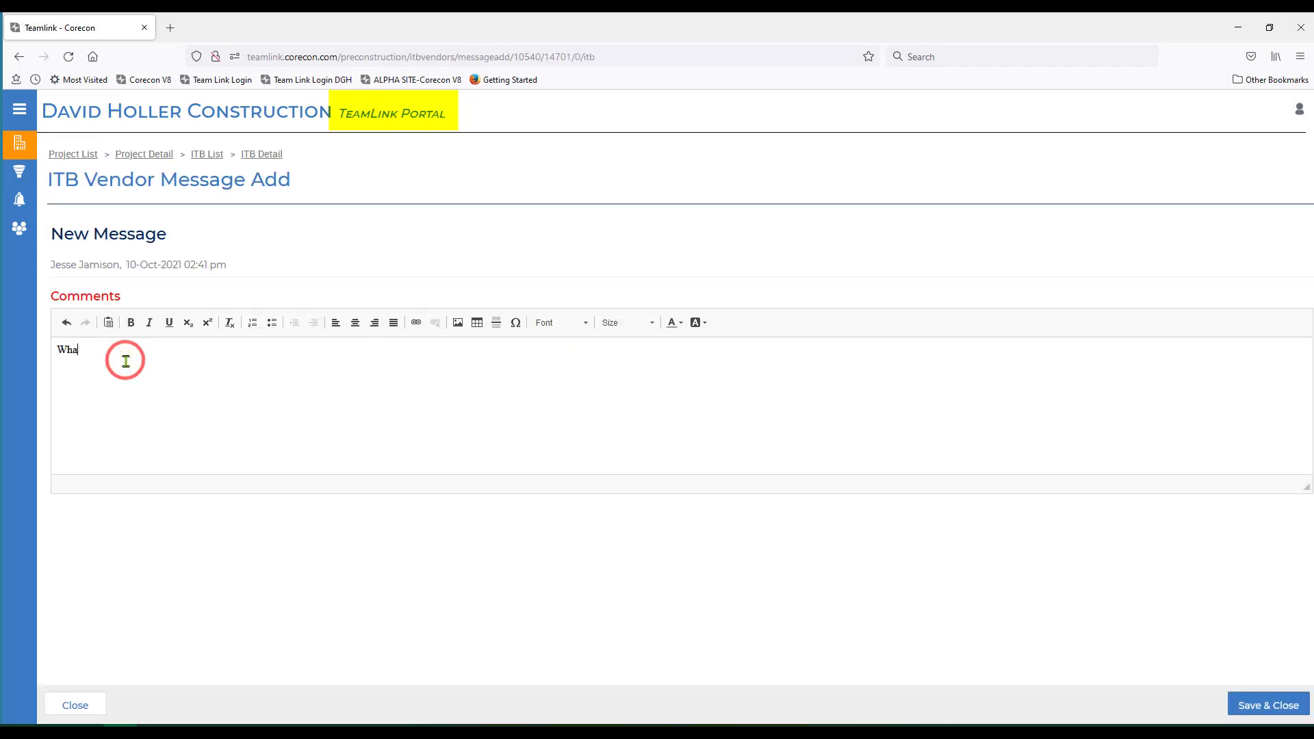
type("t is the estimated")
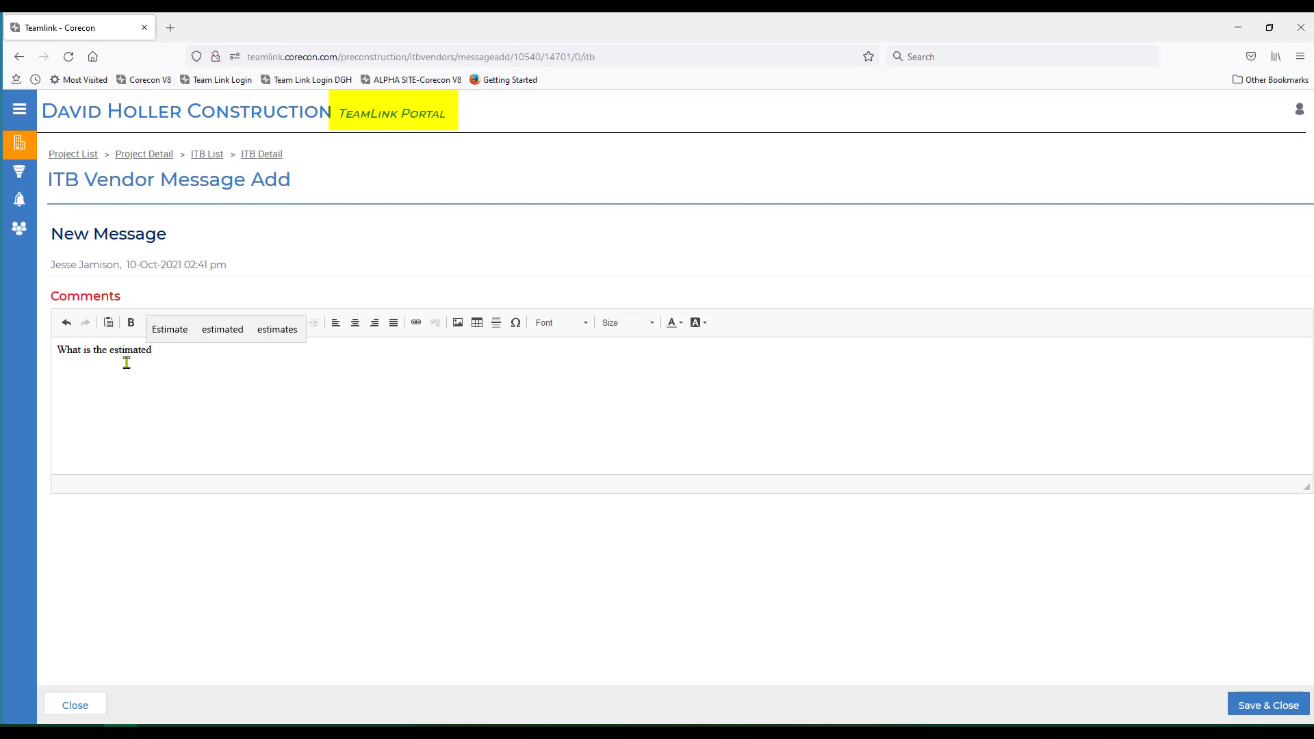
type(" start date")
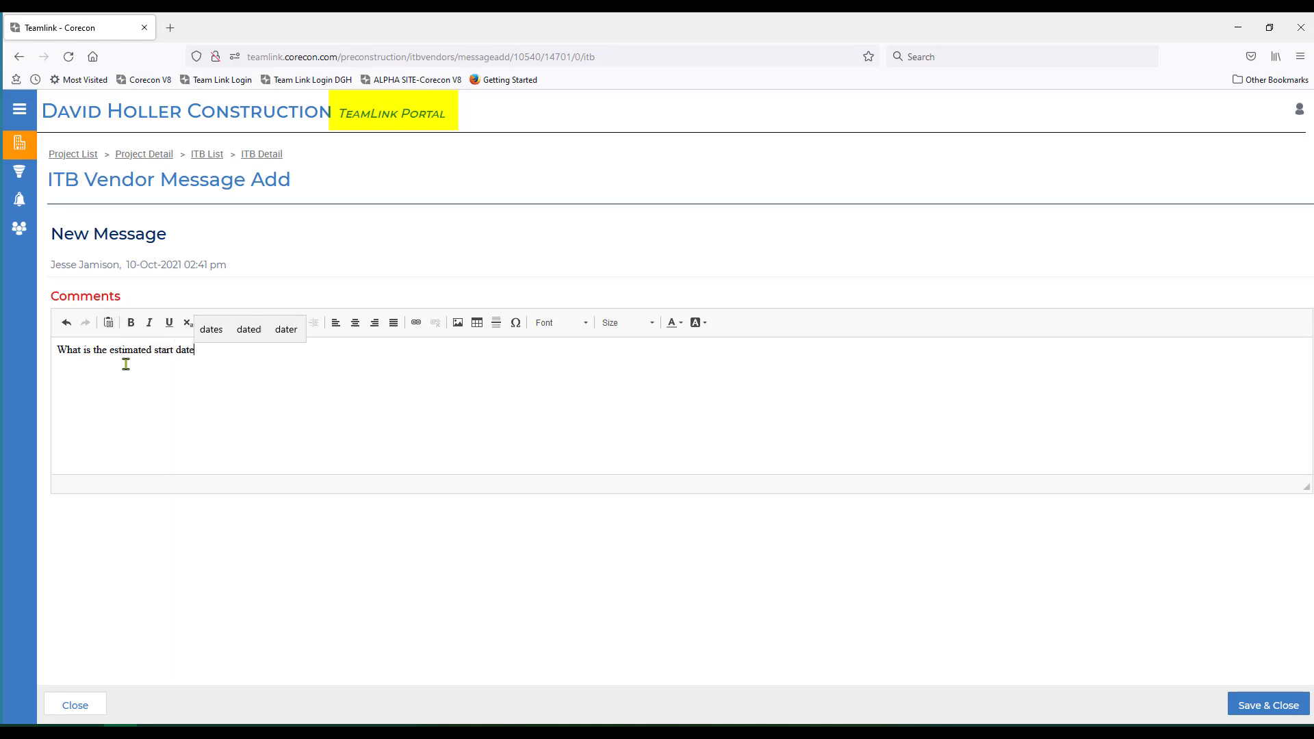
type("?")
left_click(1259, 702)
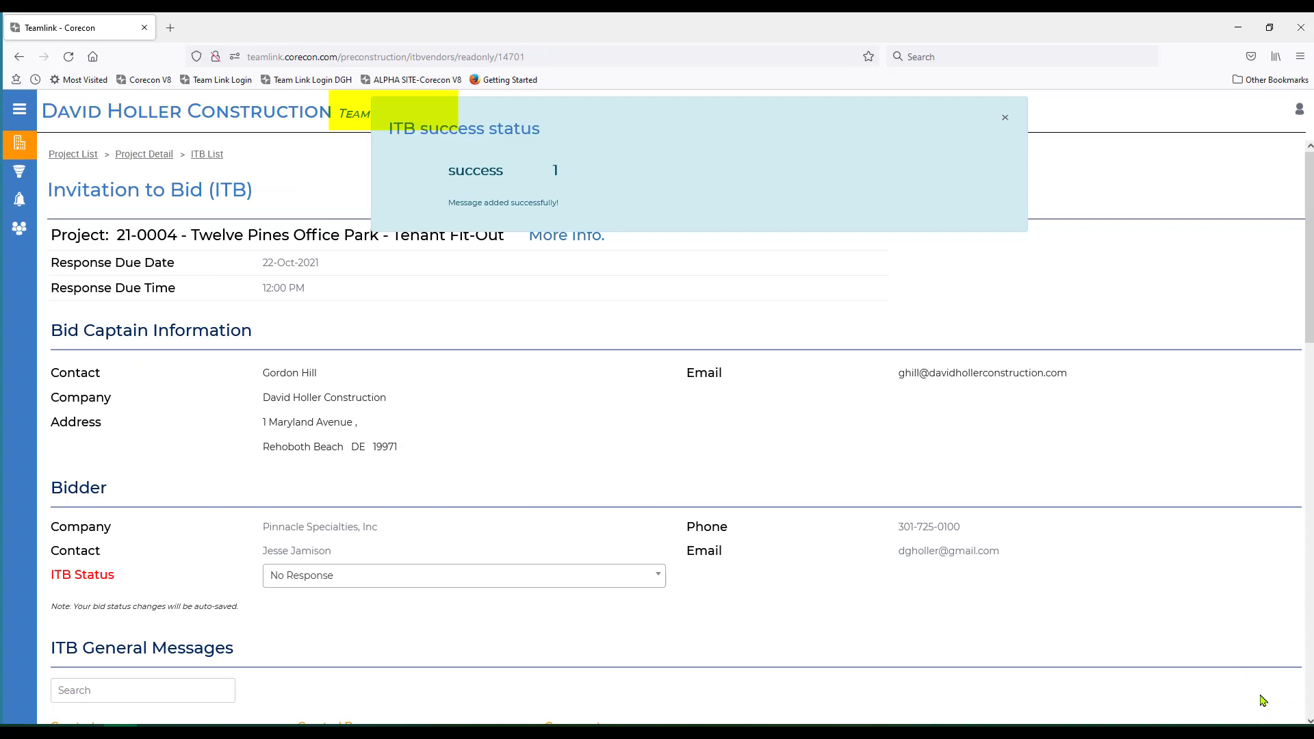
Step: Set the ITB status of Pinnacle Specialties, Inc to Bidding
left_click(309, 578)
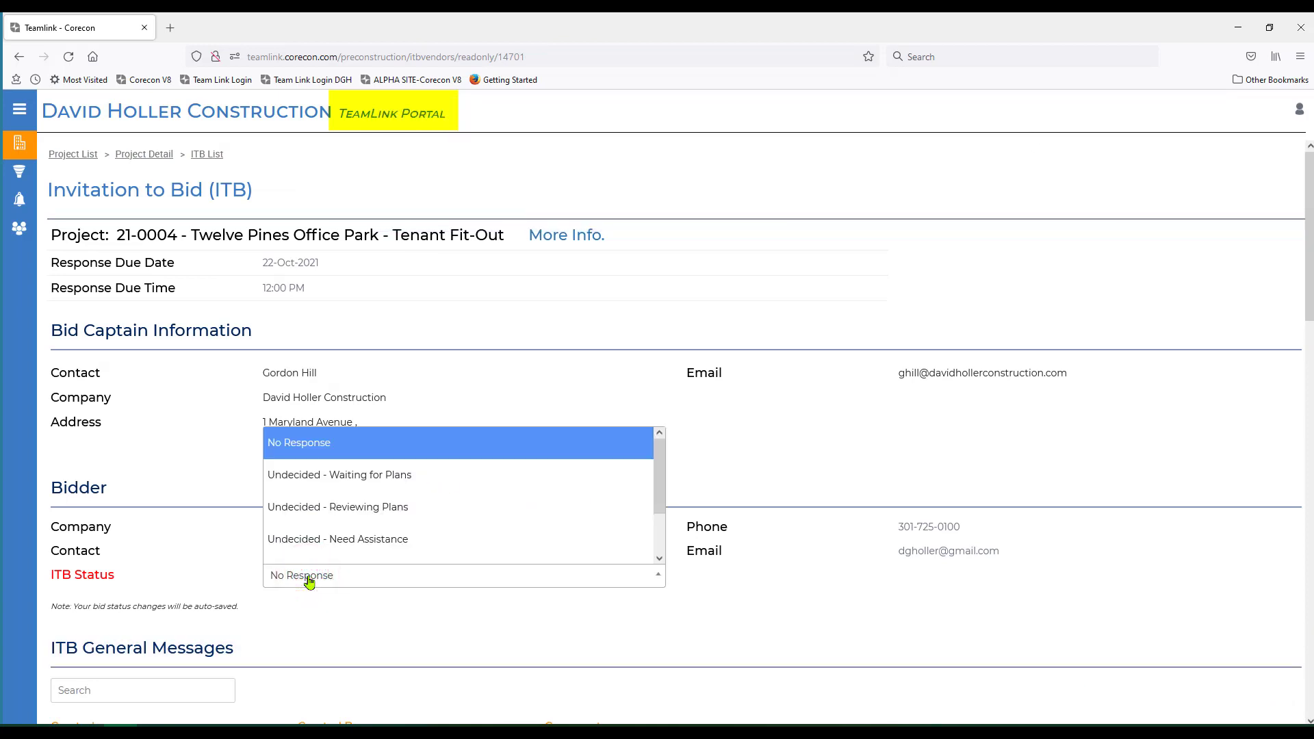
scroll(325, 478, "down", 1)
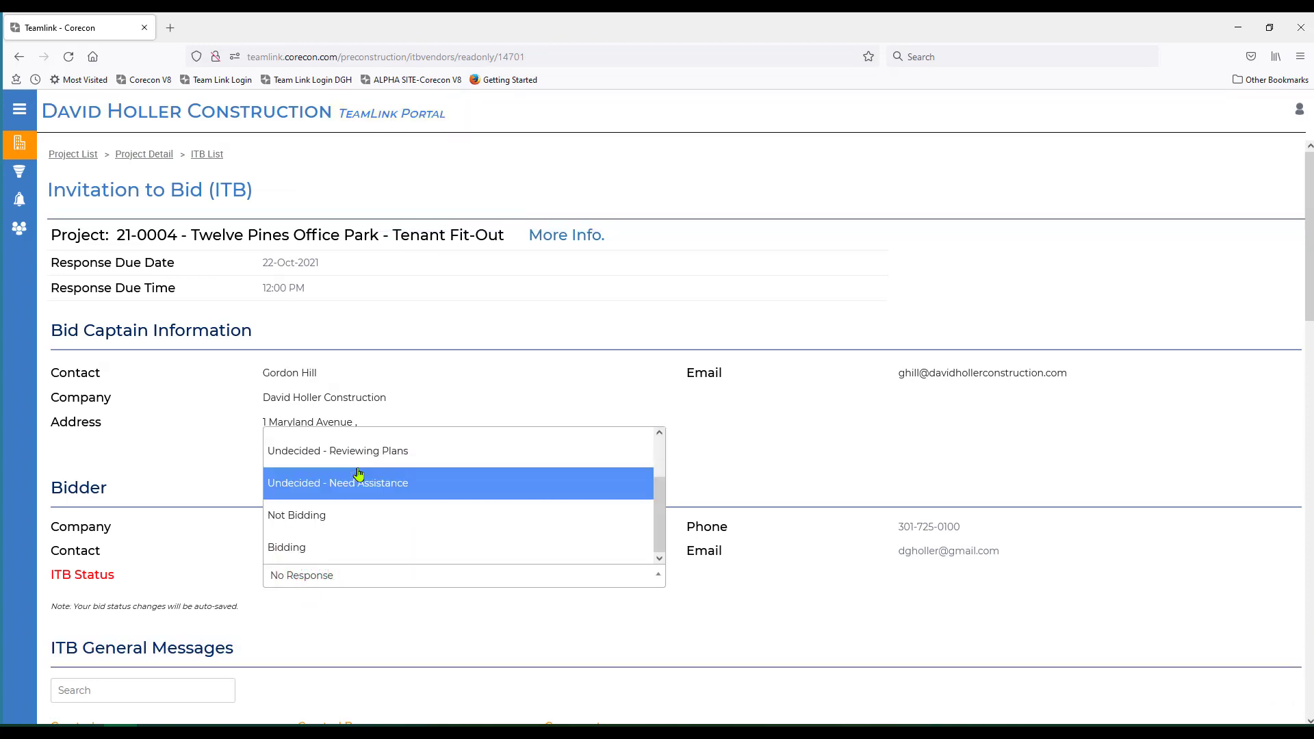
left_click(288, 548)
scroll(924, 627, "down", 3)
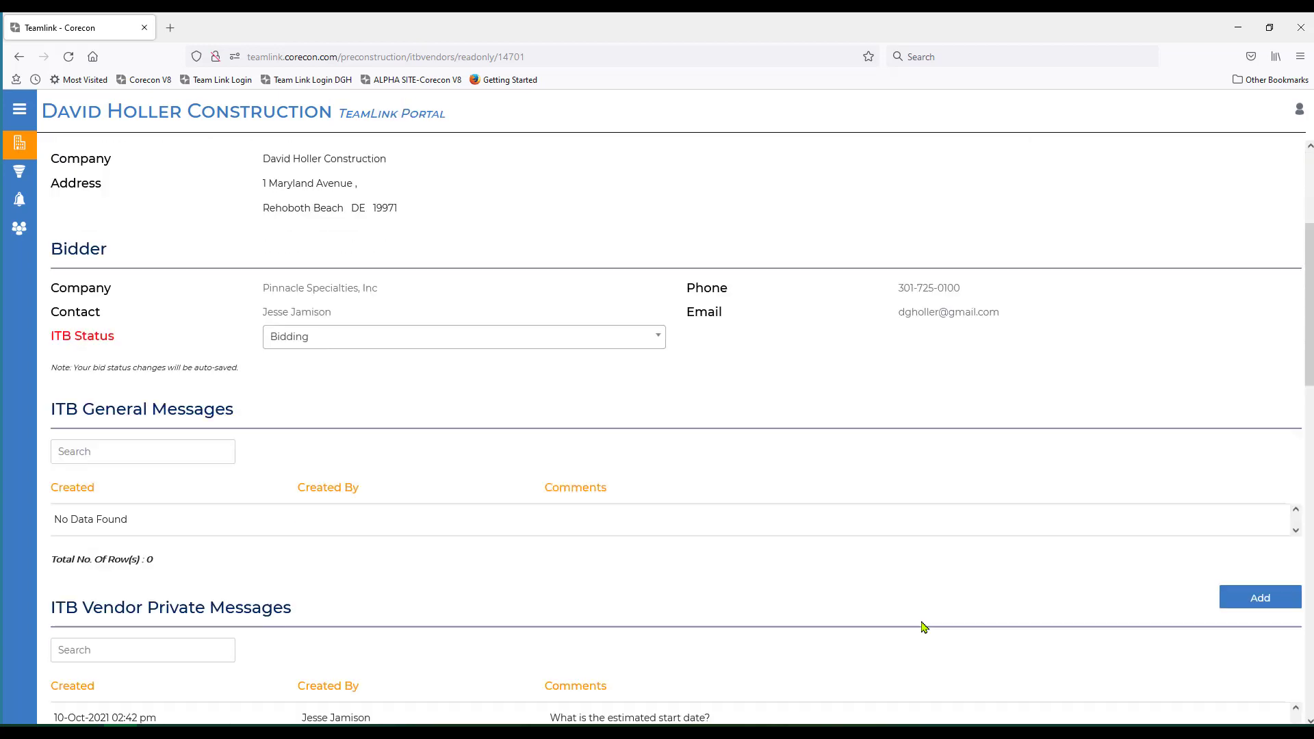
scroll(924, 627, "down", 5)
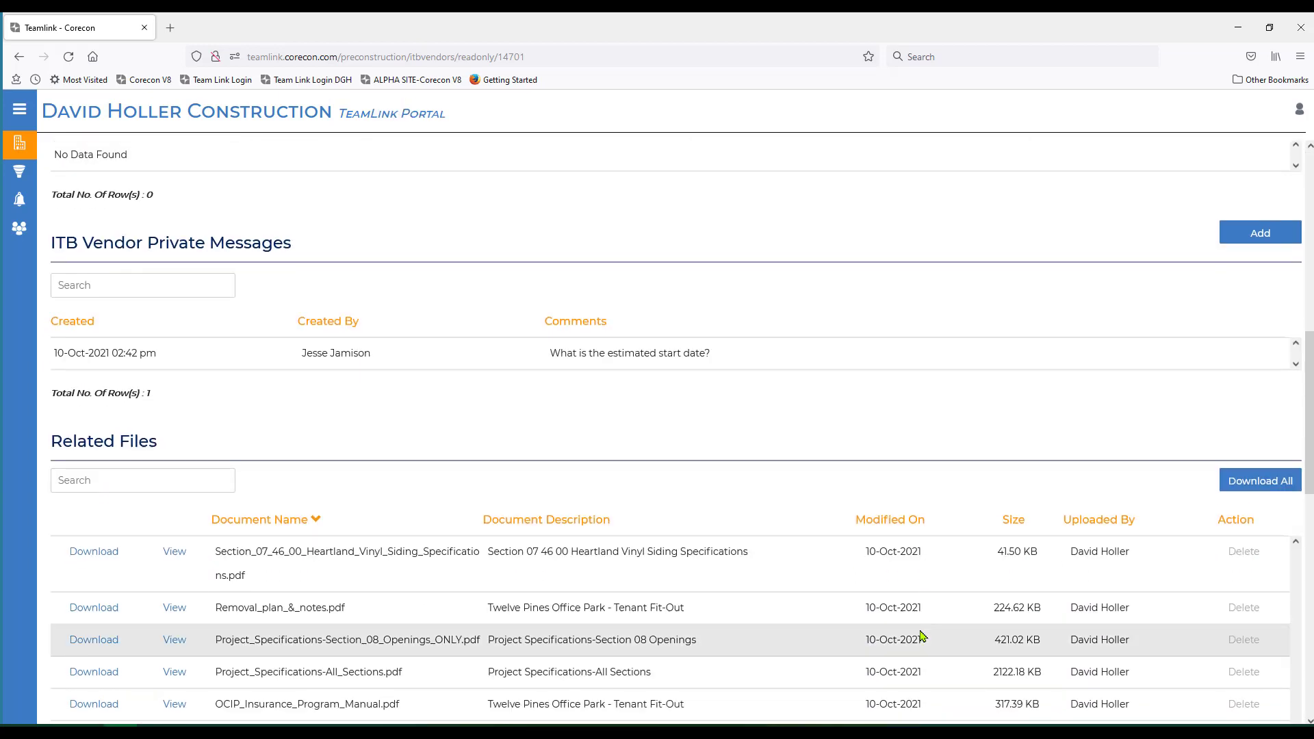
scroll(920, 630, "up", 12)
Step: Switch back to Corecon, reload the Drawings, Specs & ITB page, and check the TeamLink access, vendor messages and response stats
left_click(566, 25)
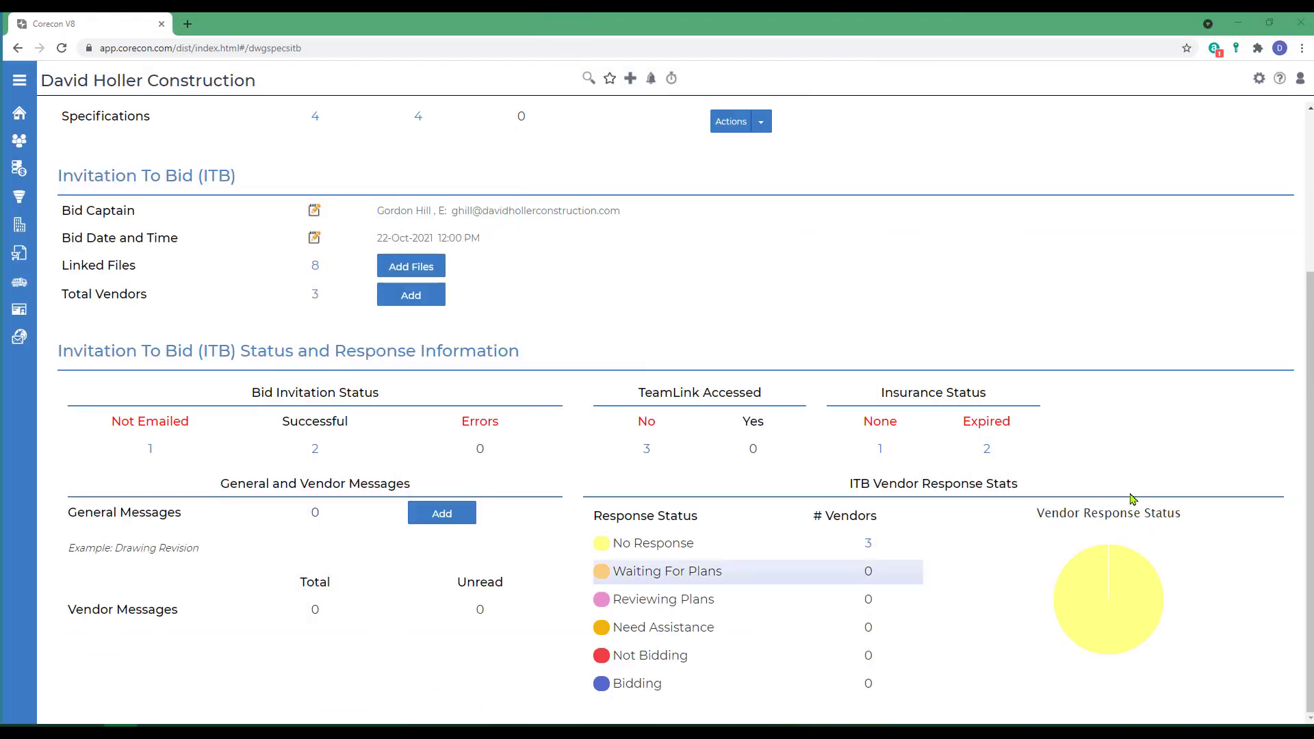
left_click(61, 49)
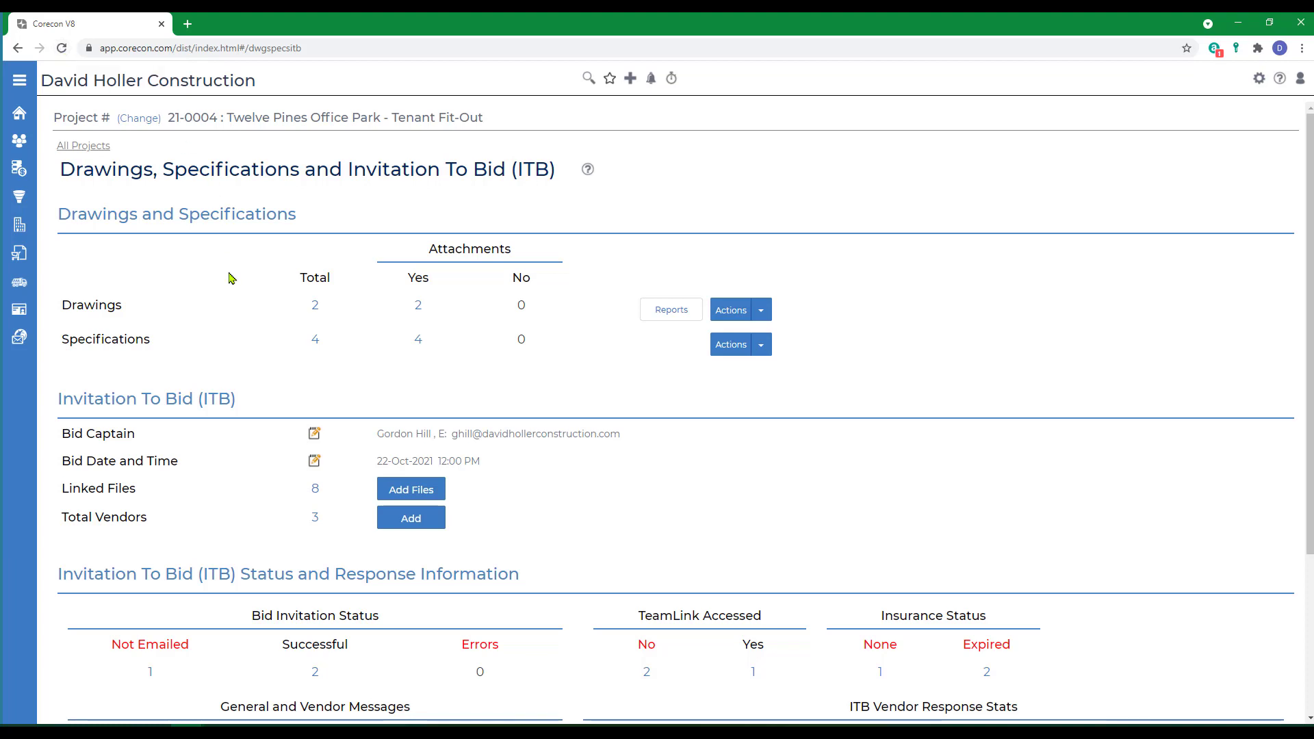
scroll(246, 343, "down", 3)
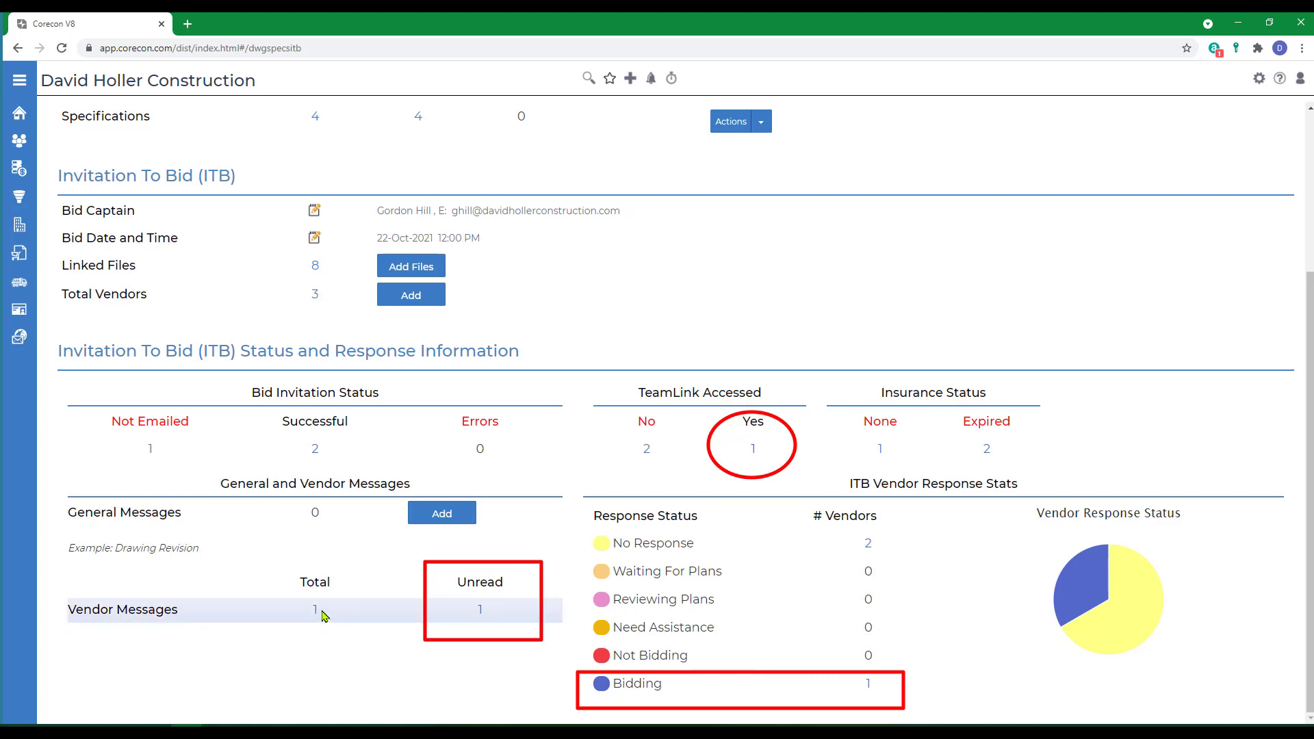
Step: Respond to the unread vendor message from Pinnacle Specialties, Inc with "Anticipated Start Date is 11/1/2021", then save it and notify the vendor
left_click(477, 611)
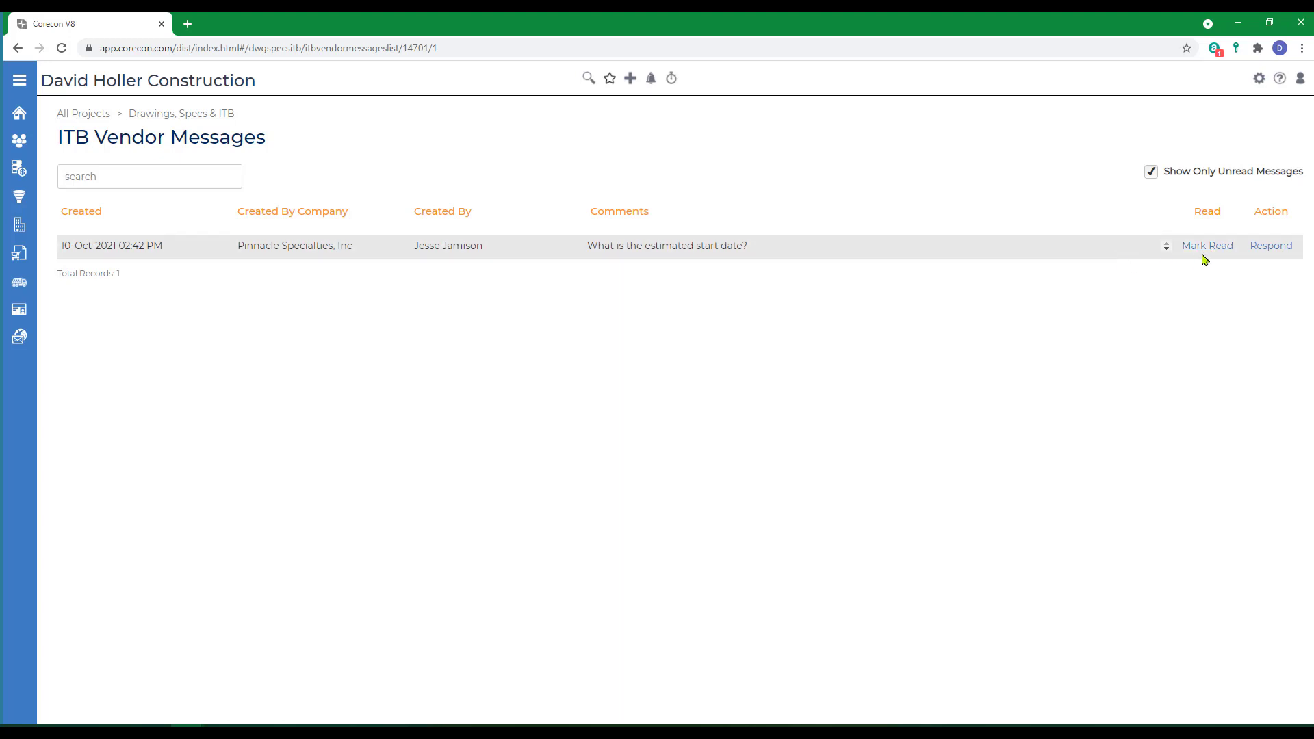
left_click(1272, 251)
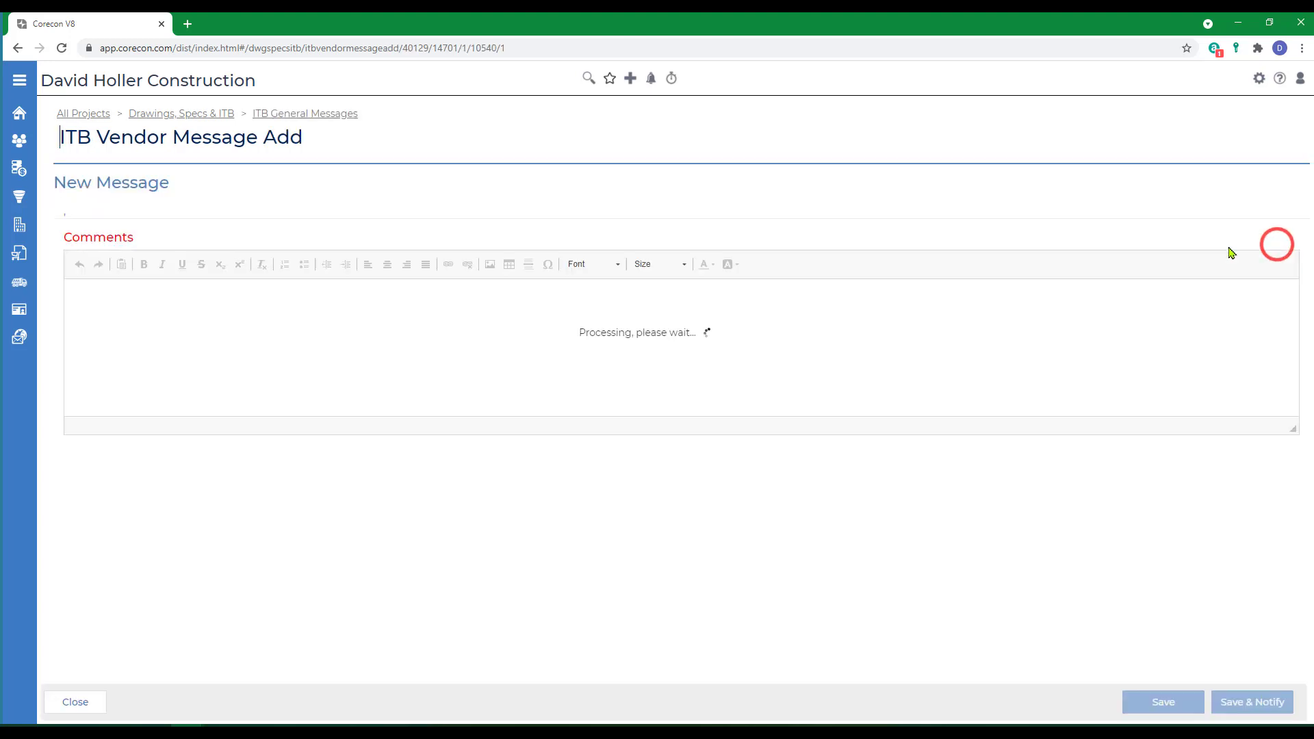
left_click(141, 404)
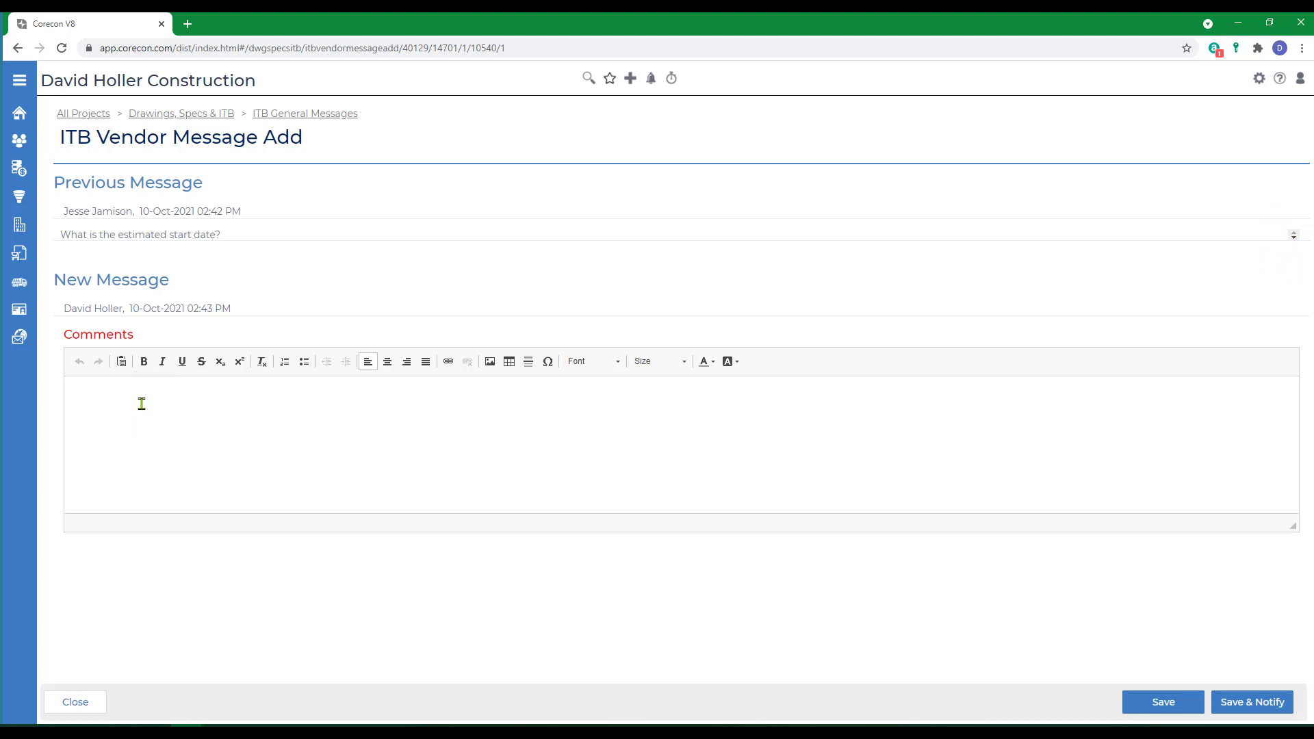
type("Antici")
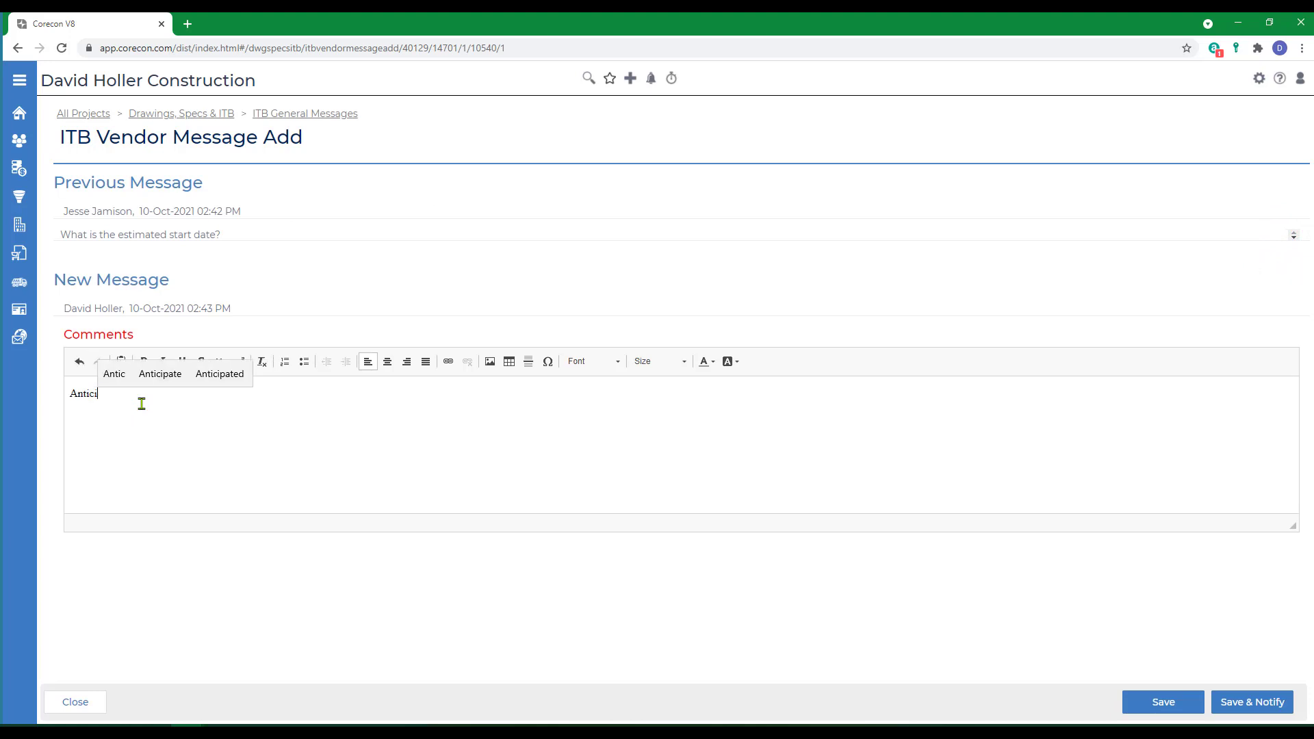
type("pated Star")
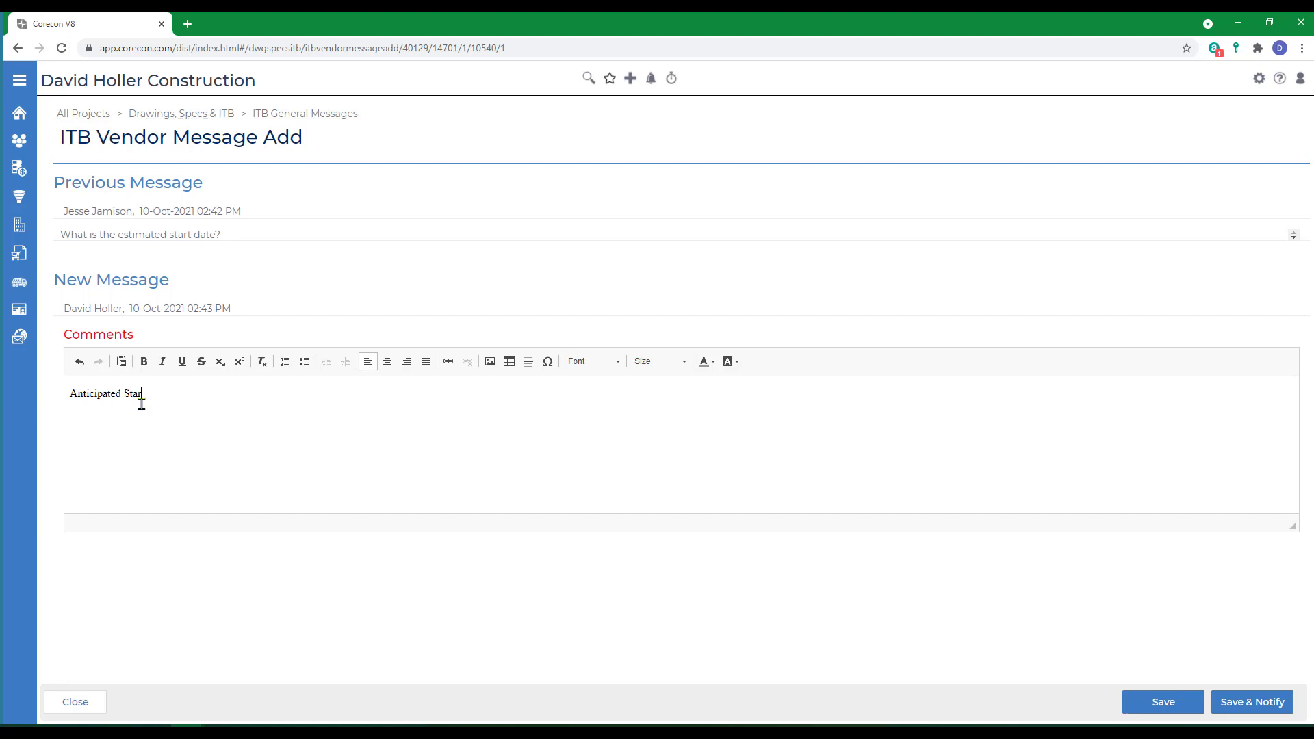
type("t Date is 11")
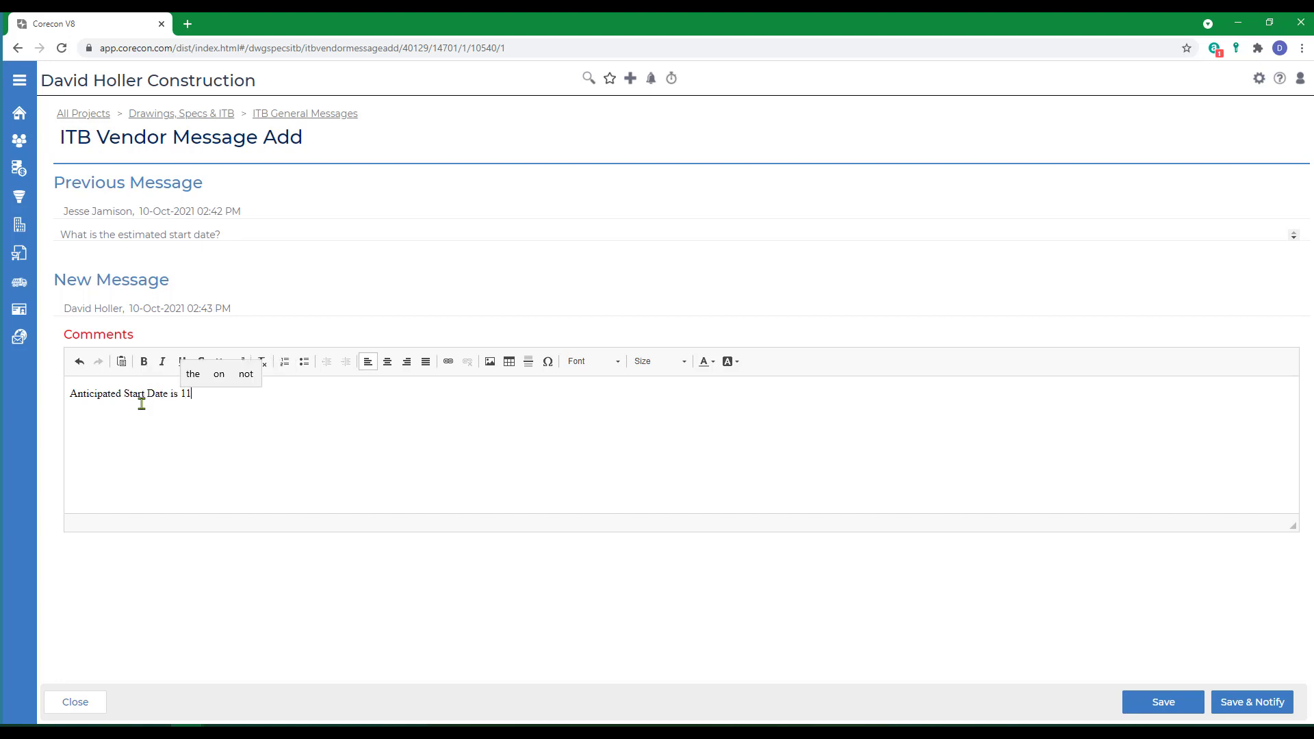
type("/1/2021")
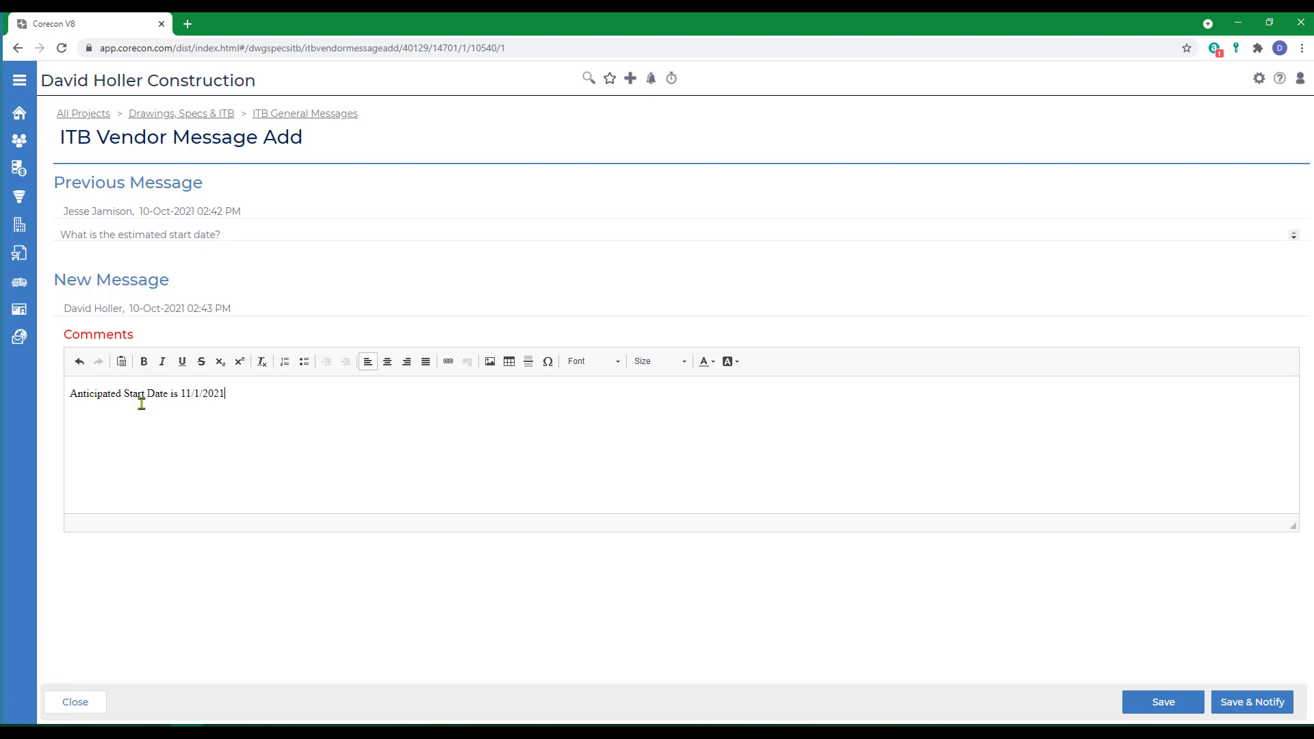
left_click(1241, 705)
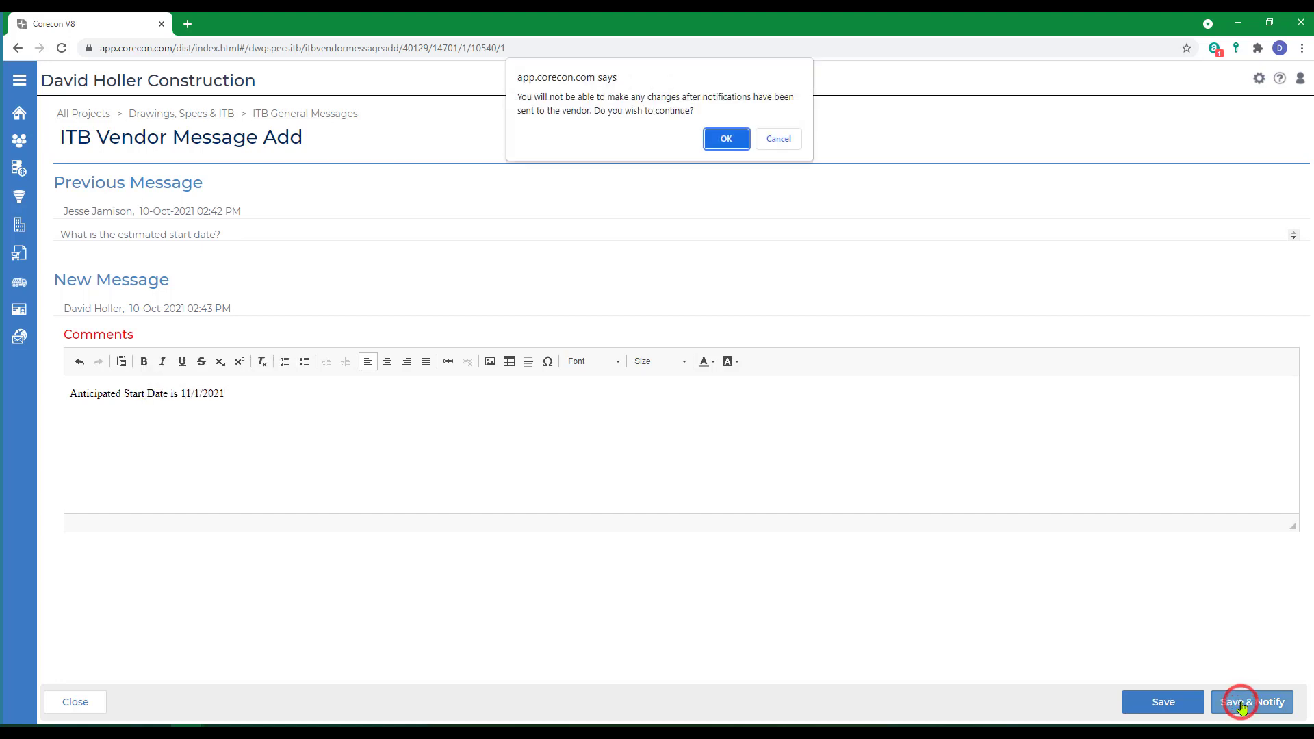
left_click(726, 138)
Step: Add the files Adenda_No_1.pdf and ADDENDUM_No_2.pdf to the ITB linked files of project 21-0004
left_click(174, 119)
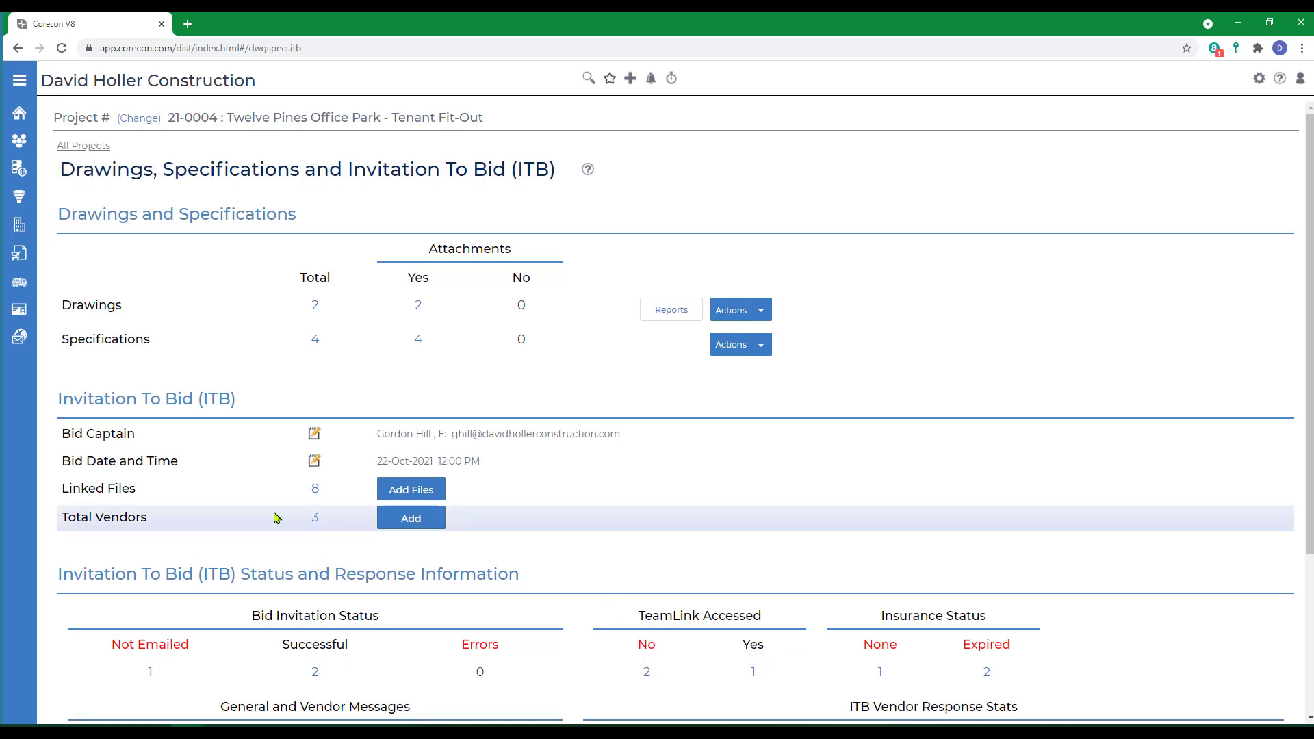
left_click(419, 490)
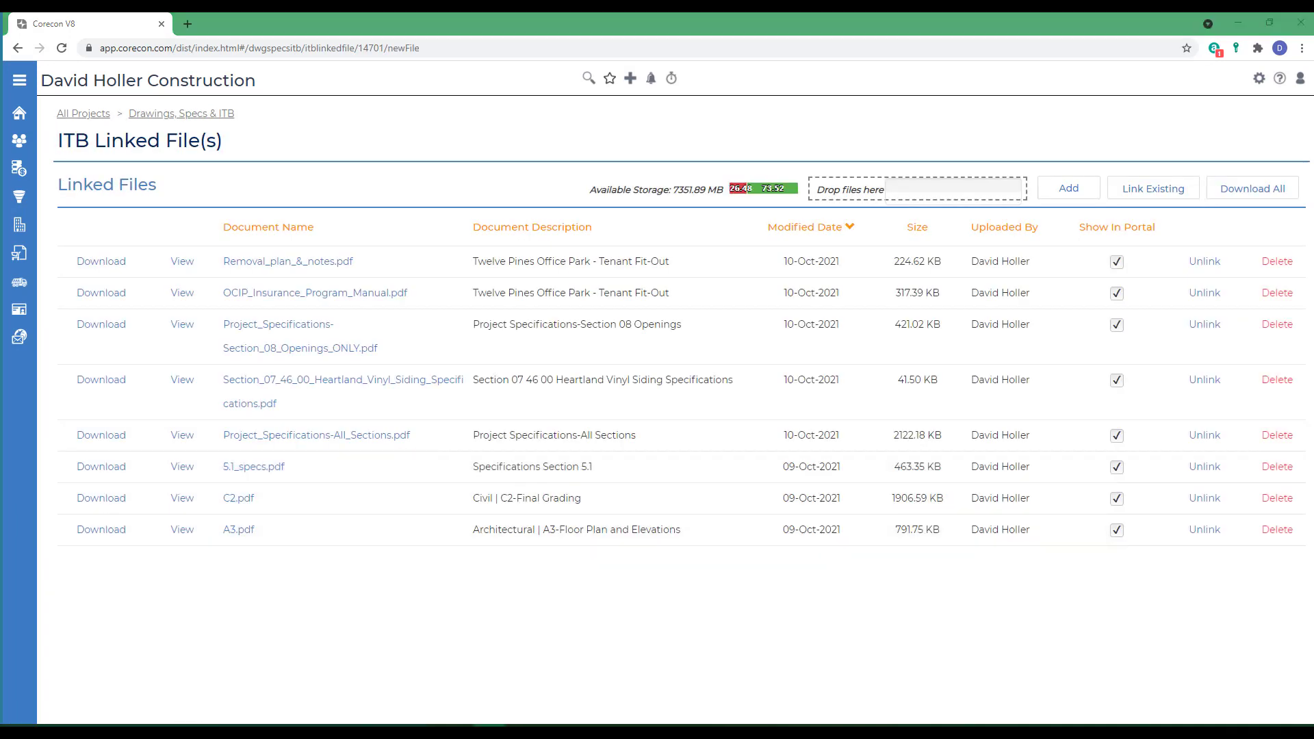
left_click_drag(128, 284, 909, 203)
left_click_drag(455, 387, 955, 195)
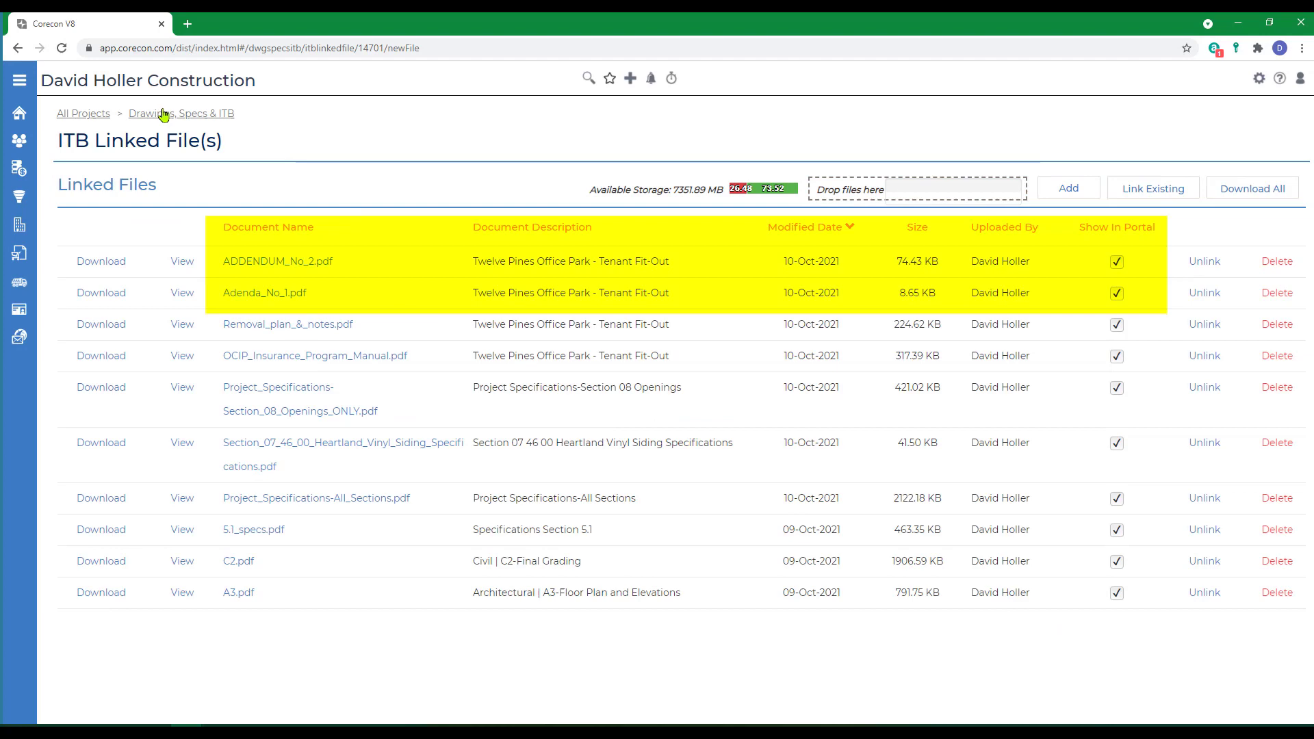
Step: Save and notify vendors of the general message "Addenda No 1 & 2 uploaded today. Please remember to acknowledge both on your RFP Reponses."
left_click(165, 119)
scroll(229, 504, "down", 3)
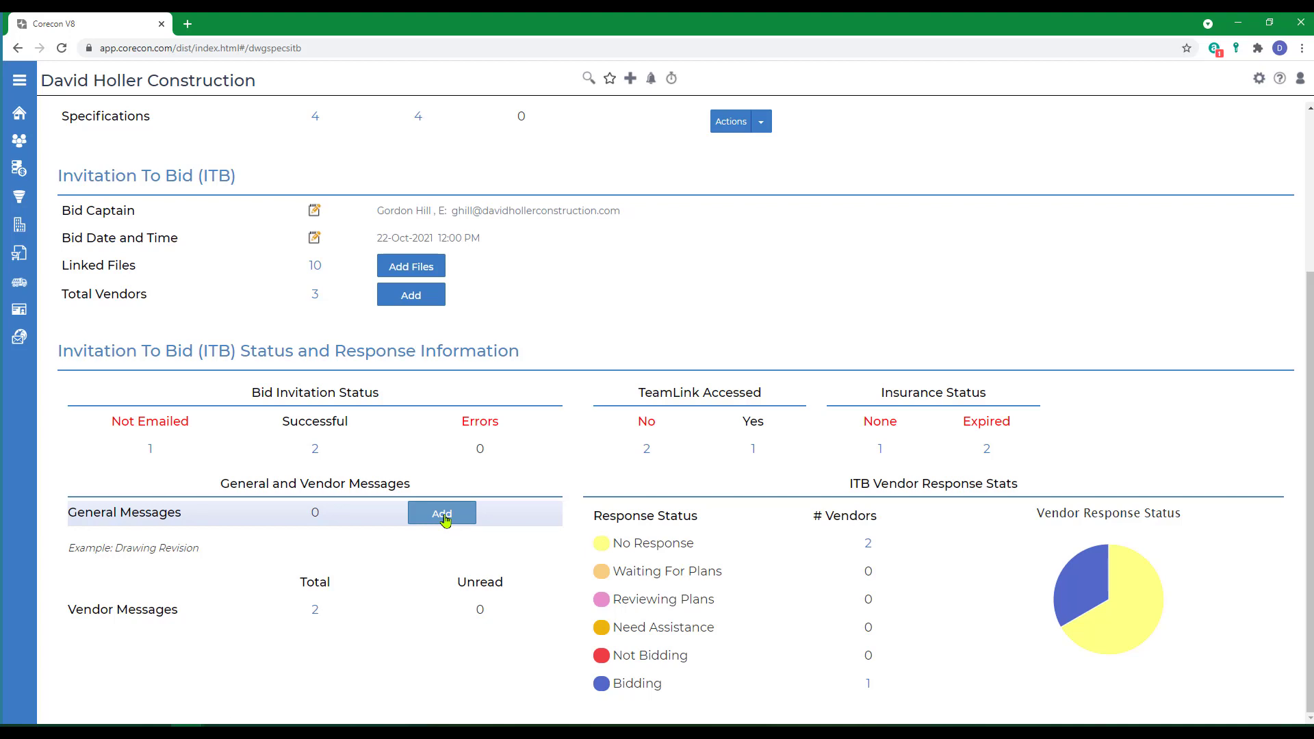
left_click(443, 515)
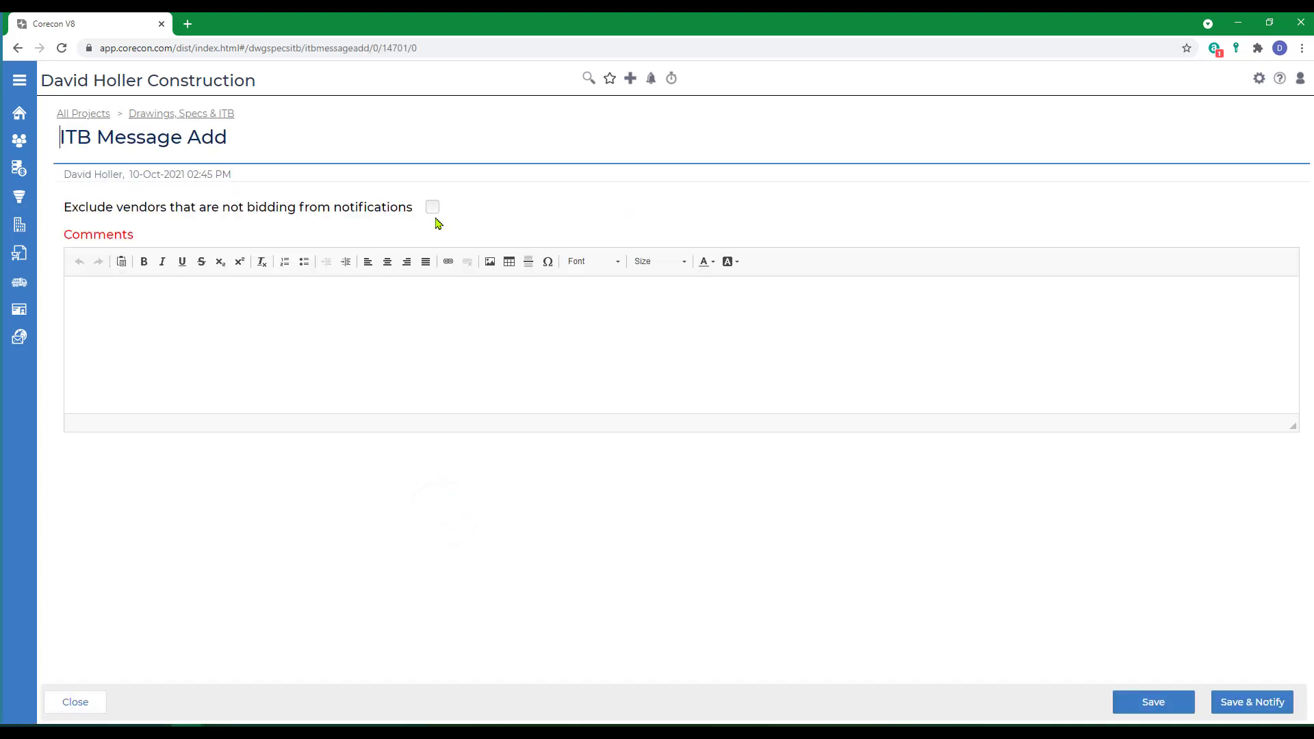
left_click(116, 299)
type("Addenda No ")
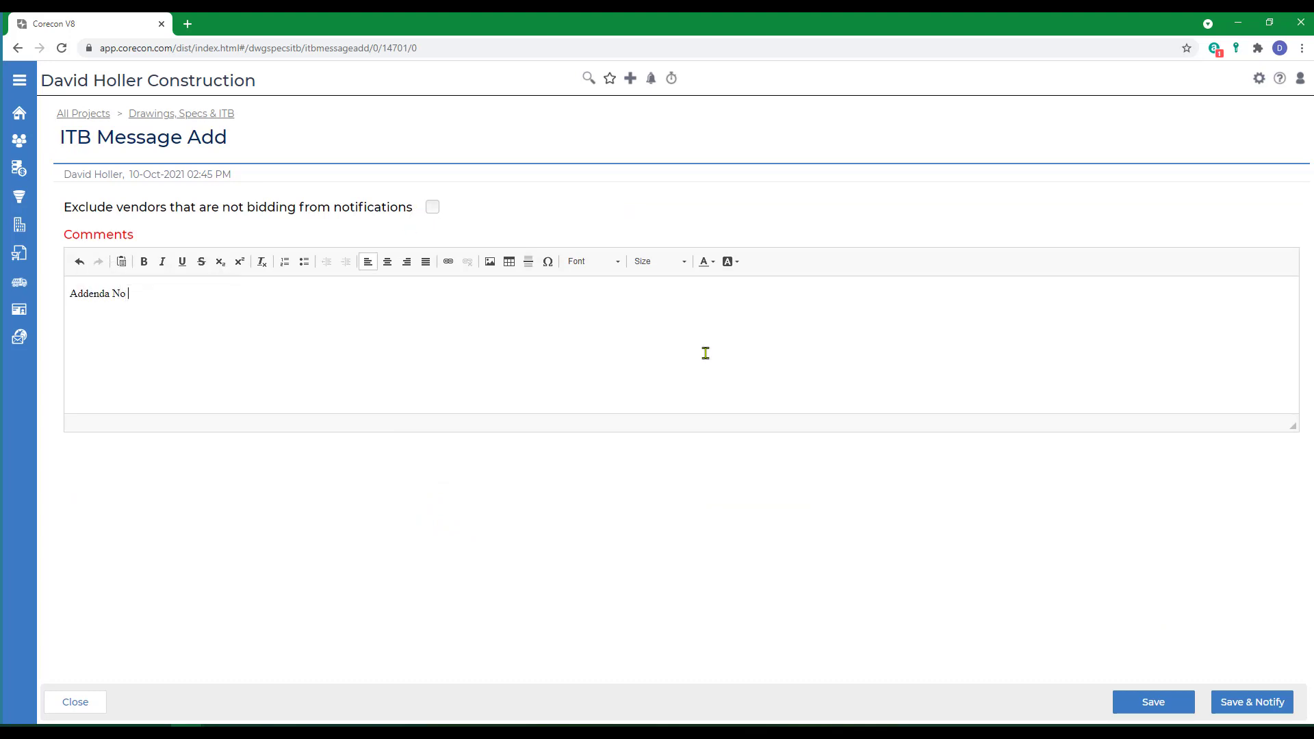
type("1 & 2 uploaded today.  Please remember to a")
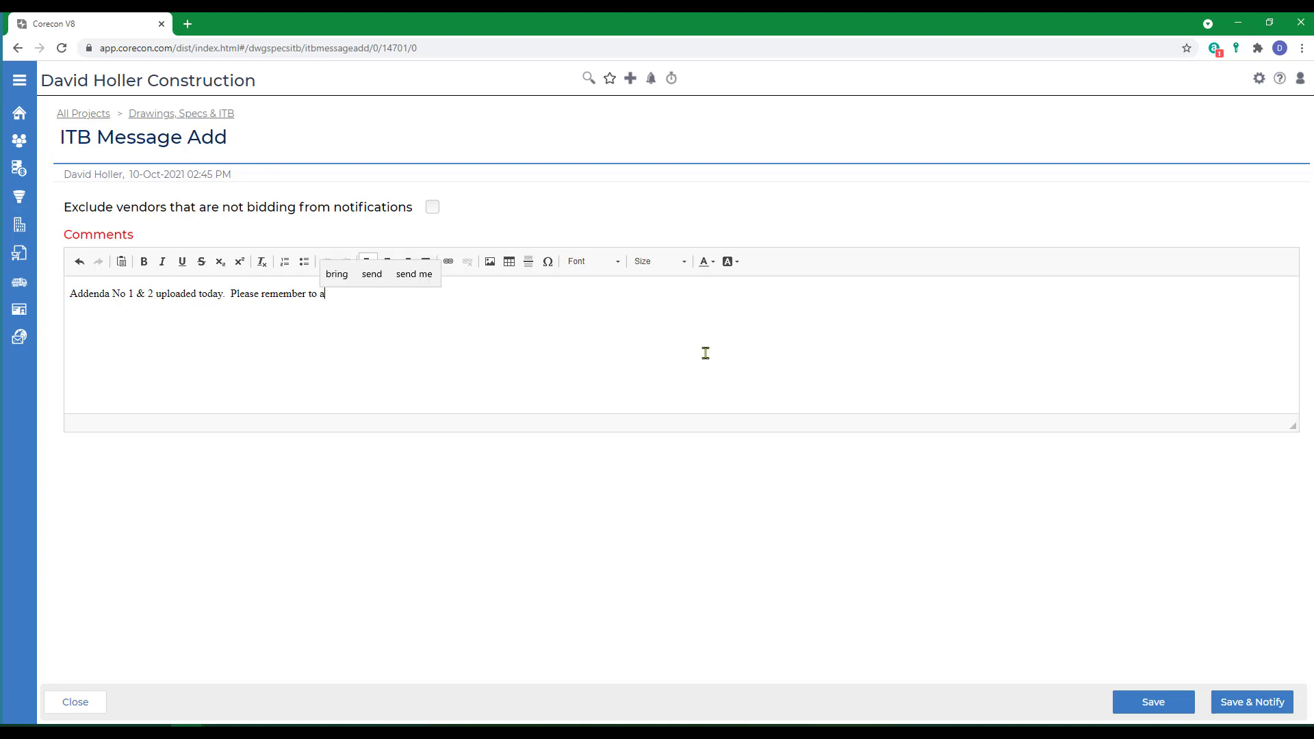
type("cknowledge both on your RFP Reponses.")
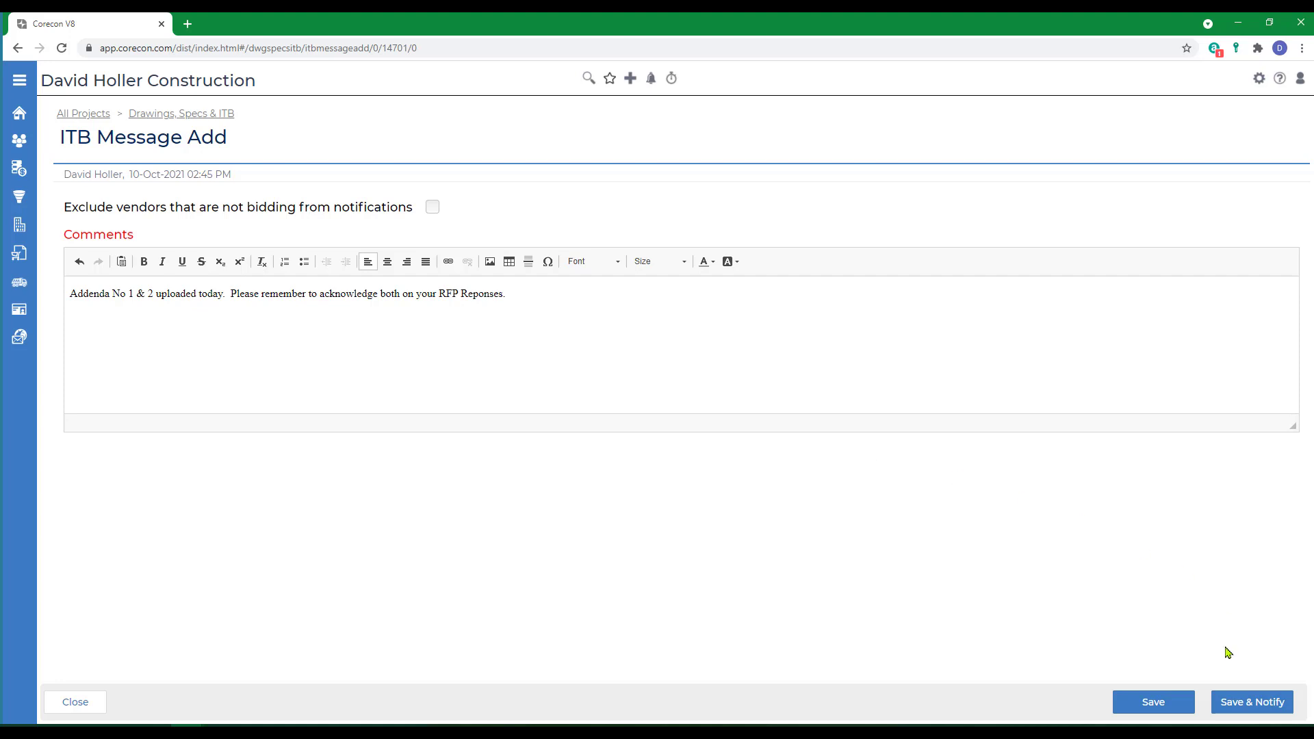
left_click(1230, 705)
left_click(726, 135)
scroll(595, 517, "down", 3)
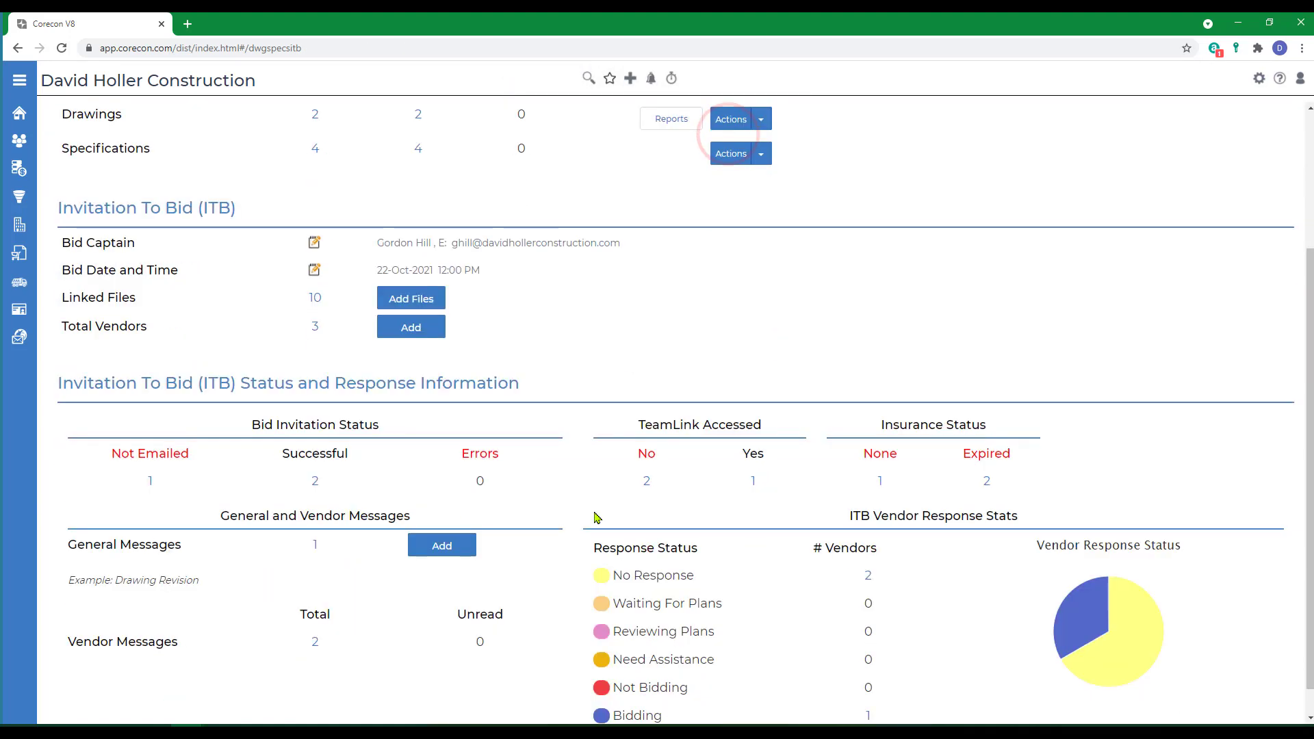
scroll(595, 517, "down", 1)
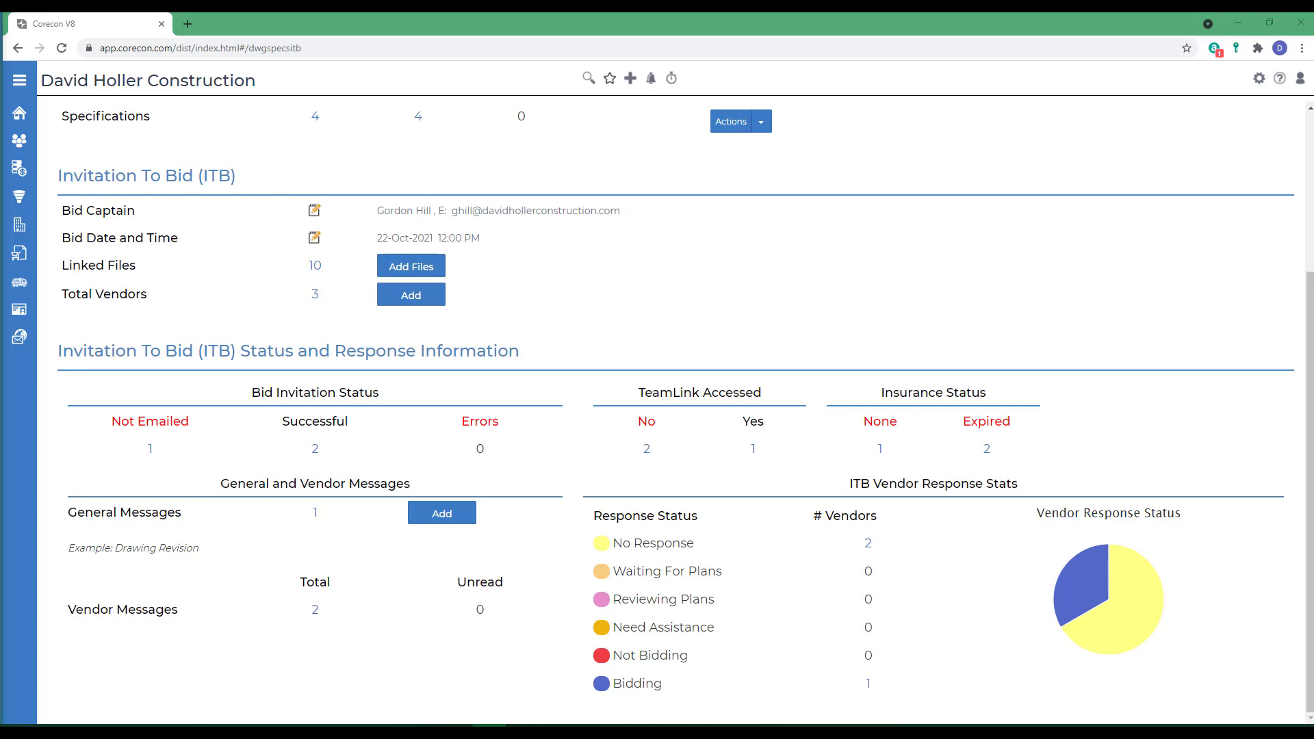
Step: Open the Corecon online help and go to the Invitation To Bid (ITB) topic in the Drawings, Specifications and ITB Resource Center
left_click(1279, 78)
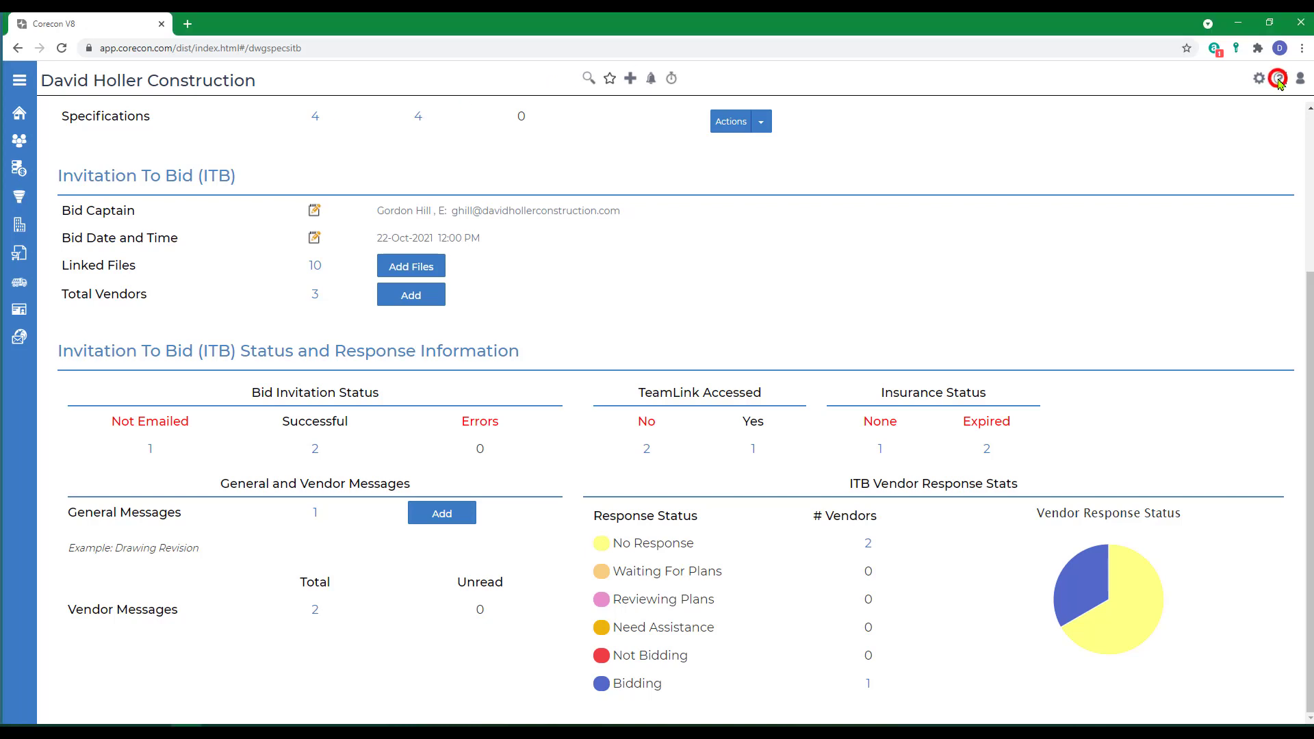
left_click(104, 383)
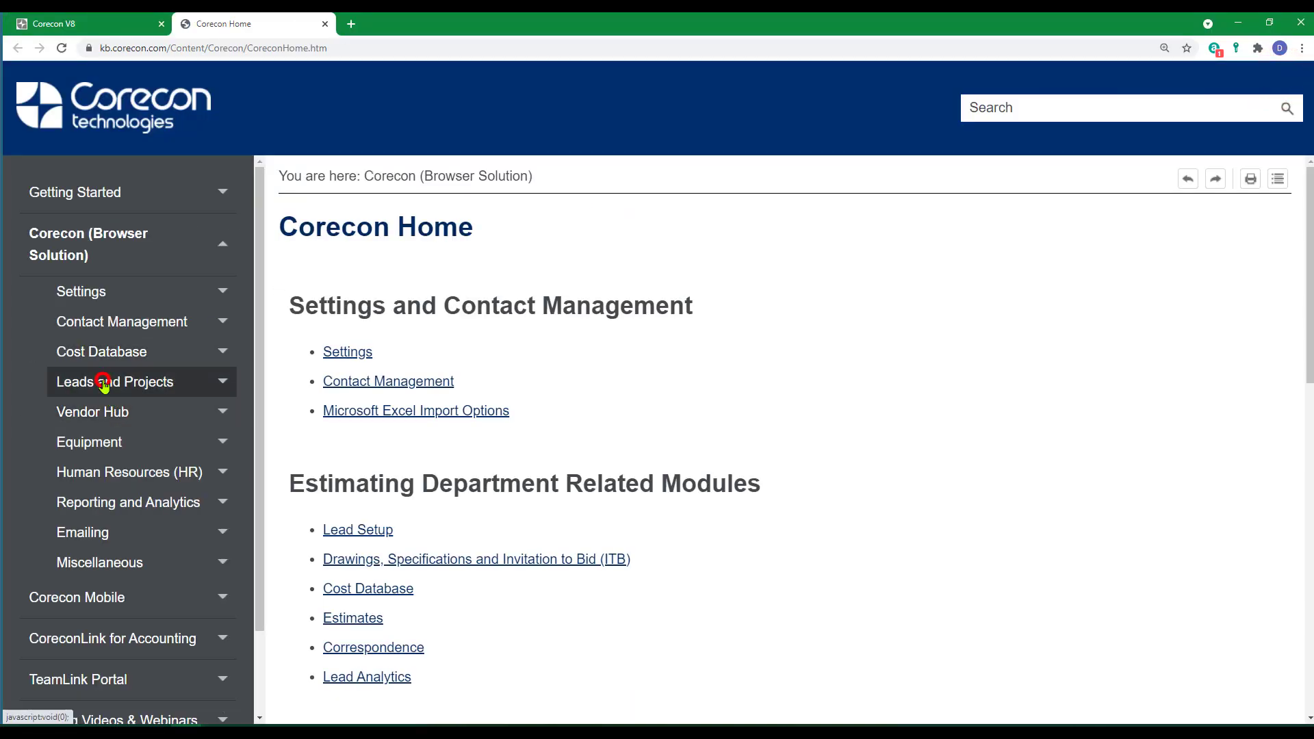
left_click(123, 566)
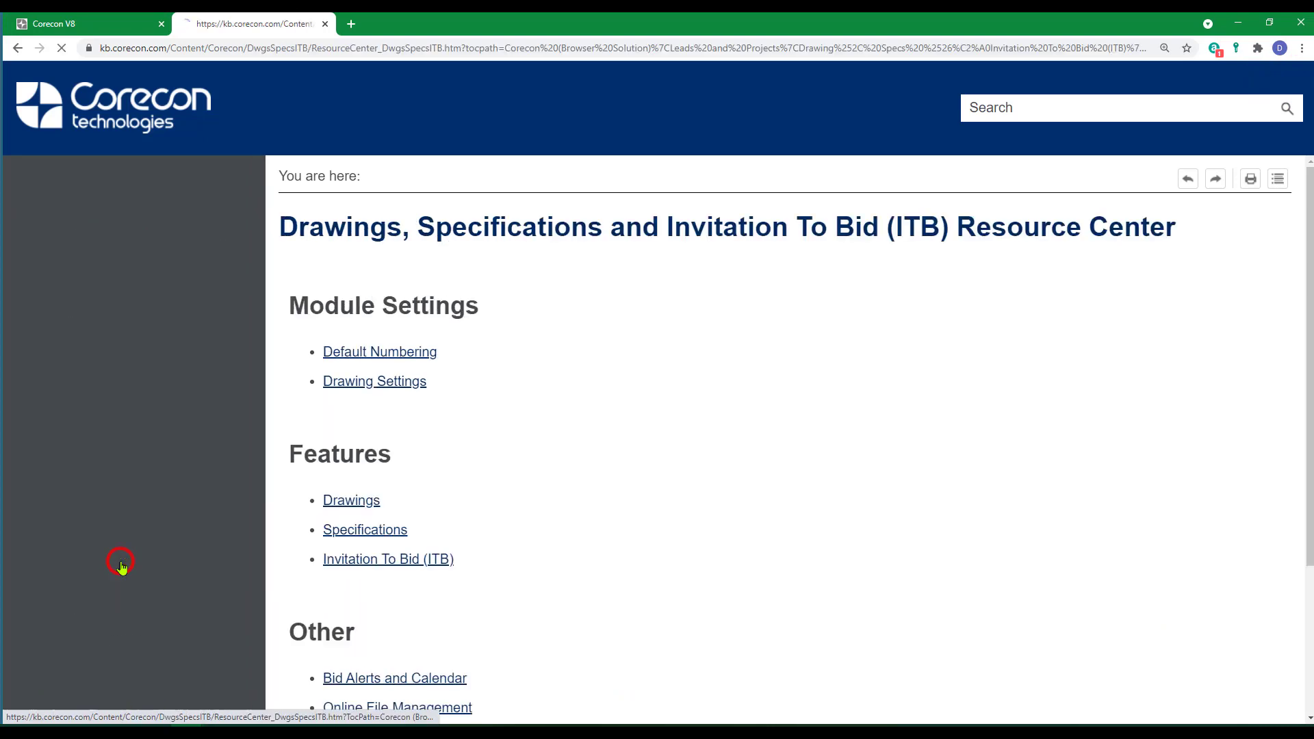
scroll(610, 531, "down", 2)
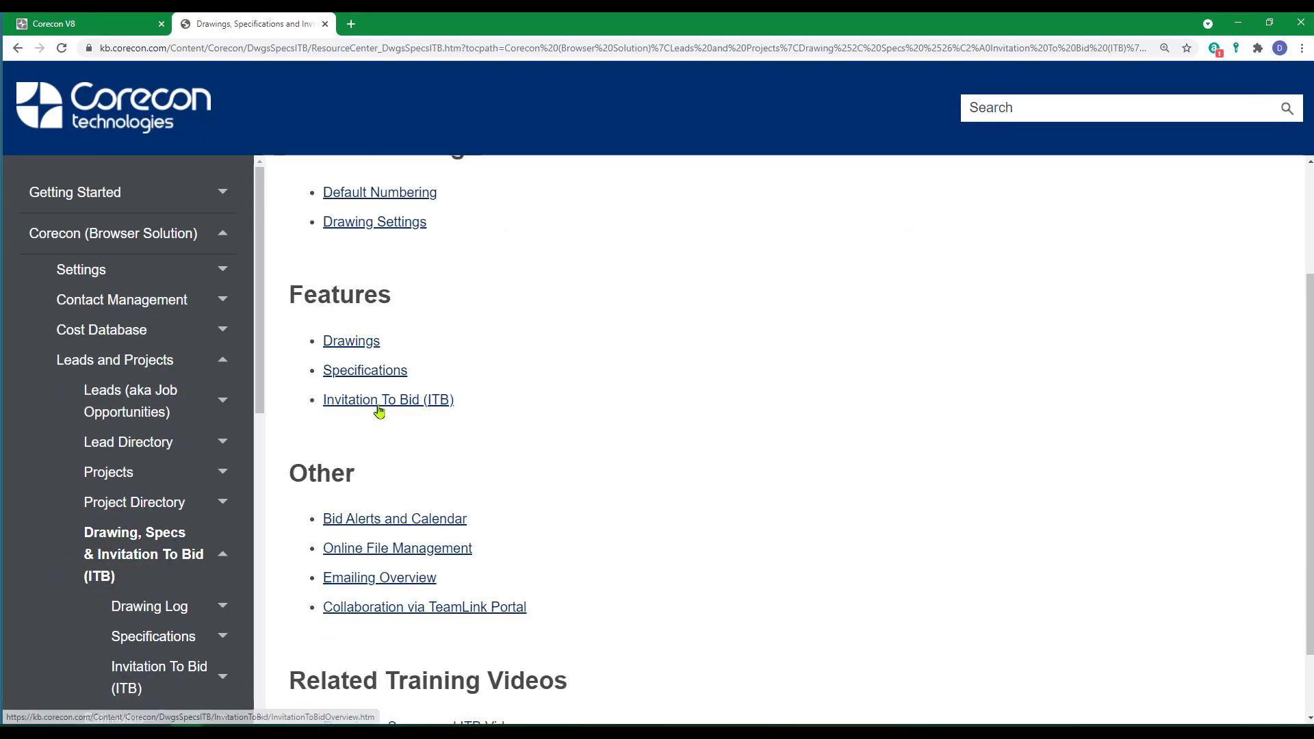
left_click(370, 399)
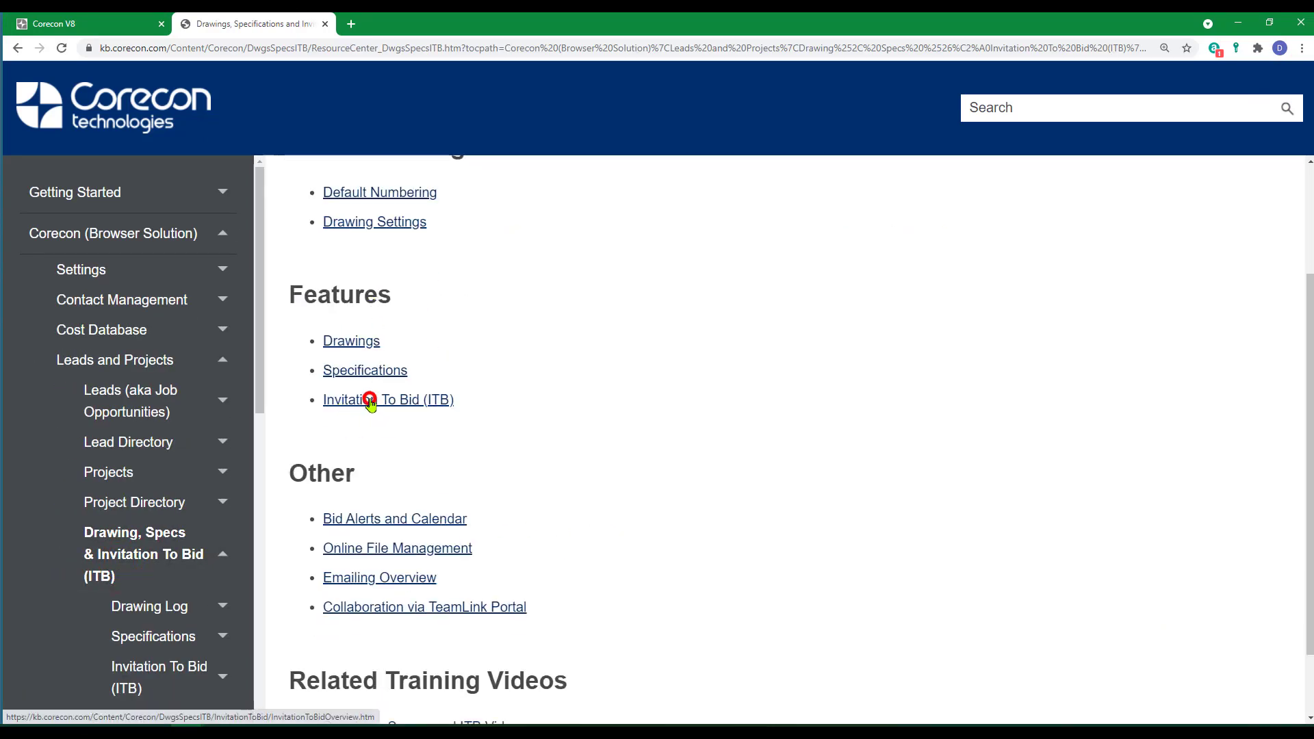